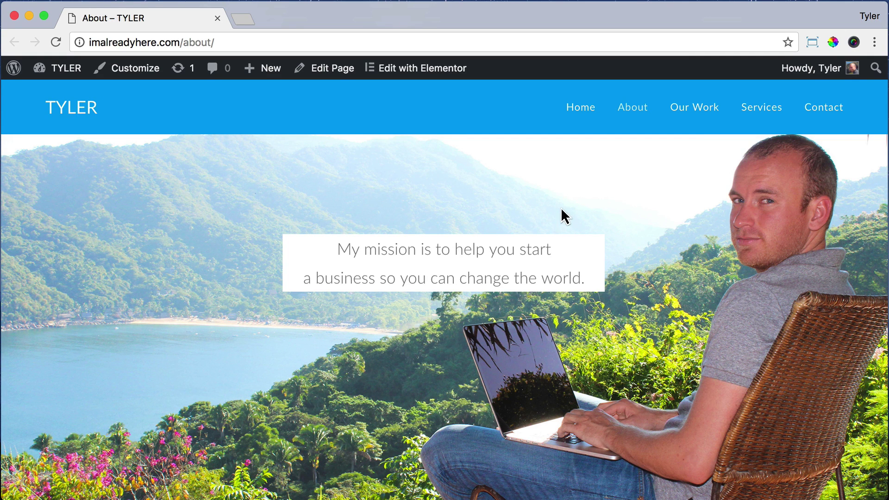
Open the Our Work page for editing and set its content layout to 100% Full Width.
click(691, 111)
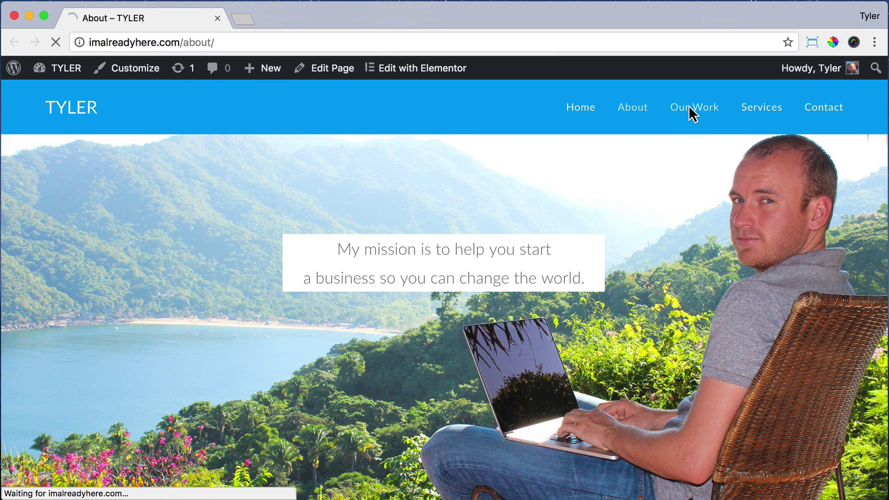
click(319, 69)
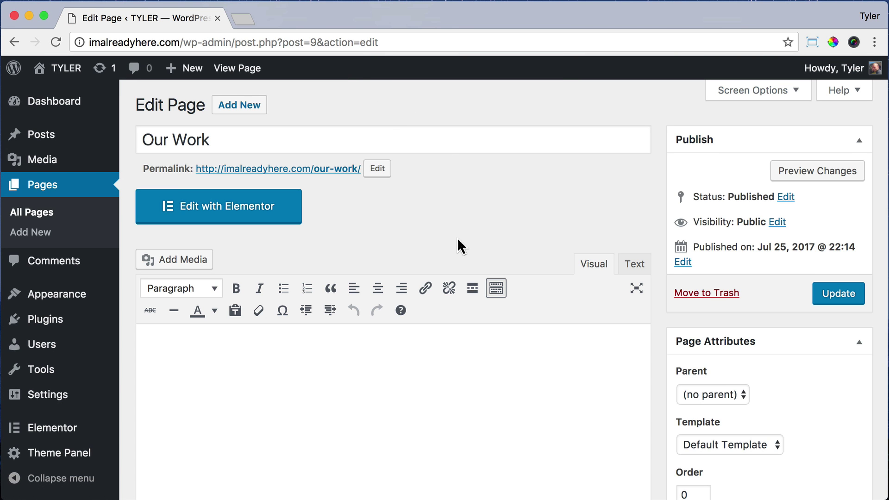
scroll(451, 252, down, 3)
scroll(452, 253, down, 4)
scroll(452, 252, down, 5)
scroll(451, 253, down, 1)
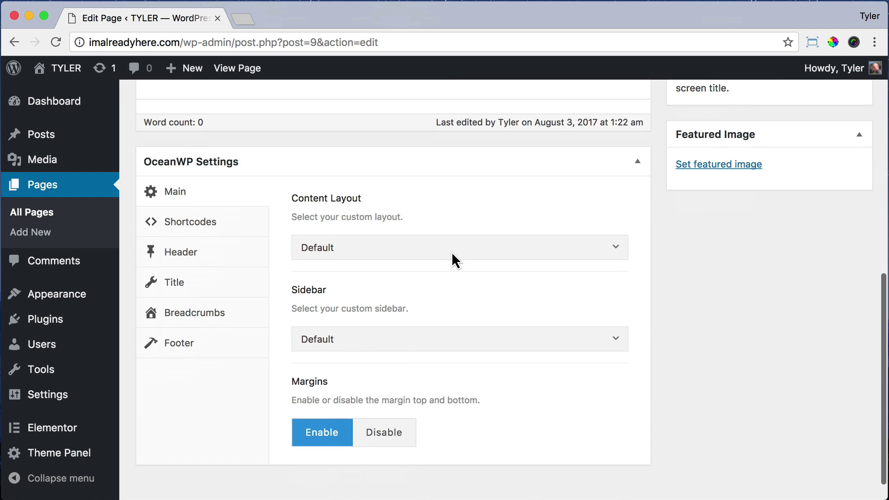
click(452, 254)
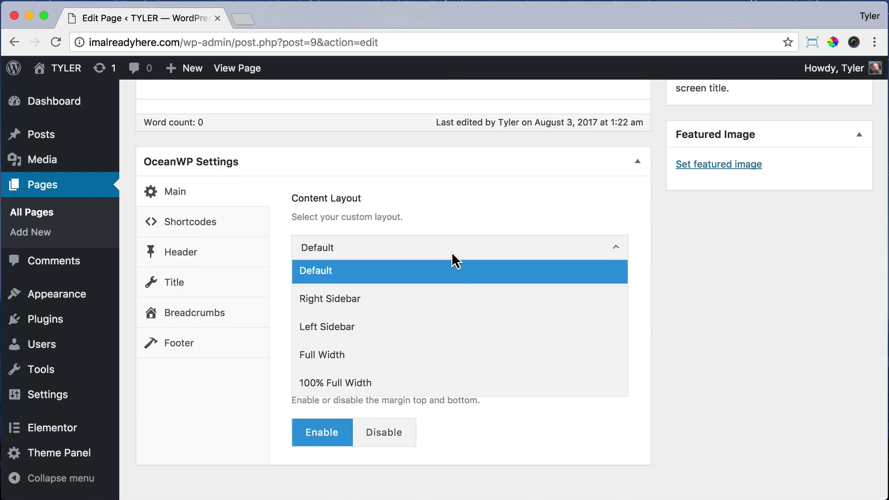
click(431, 385)
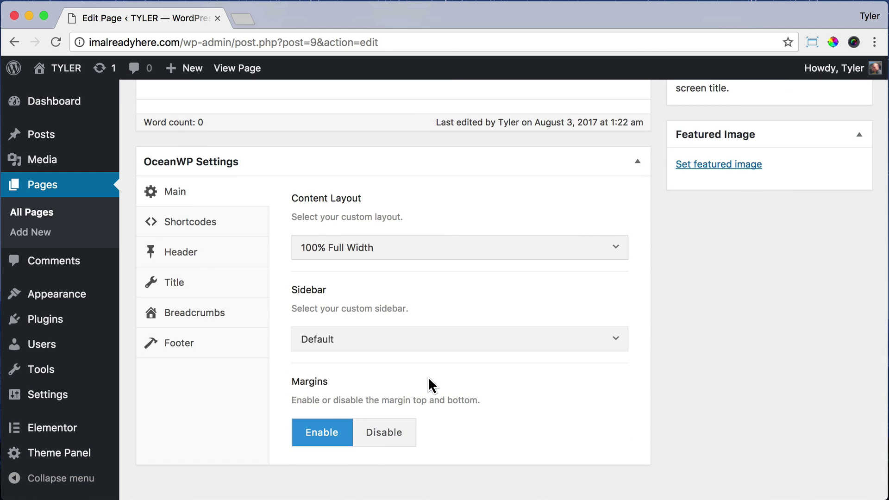
Disable the page title display and update the page.
click(201, 282)
click(441, 257)
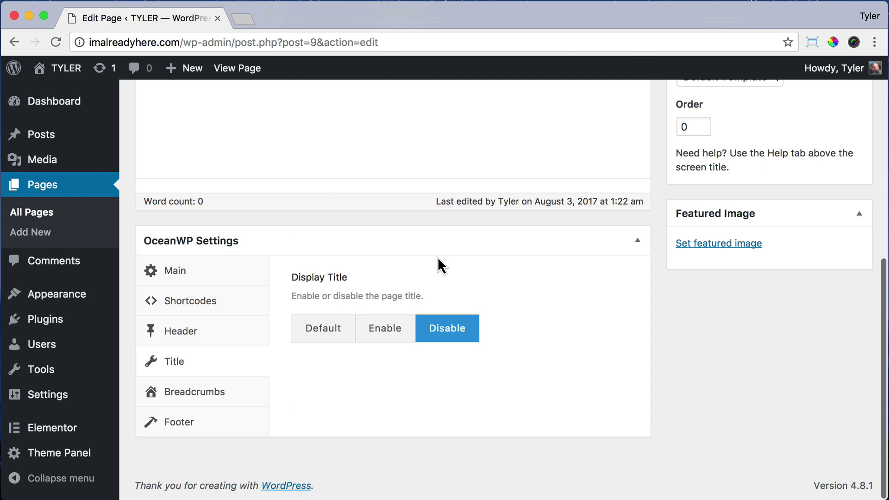
scroll(438, 264, up, 10)
click(814, 295)
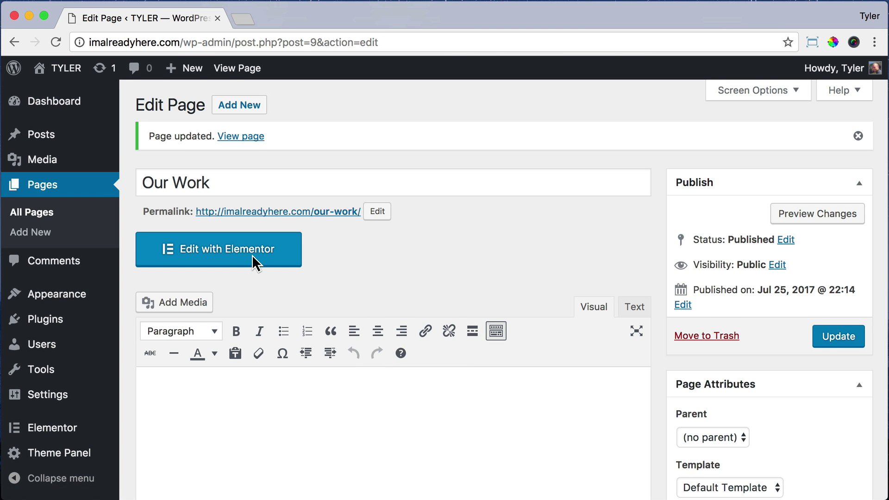
Launch the Elementor editor for the Our Work page.
click(251, 254)
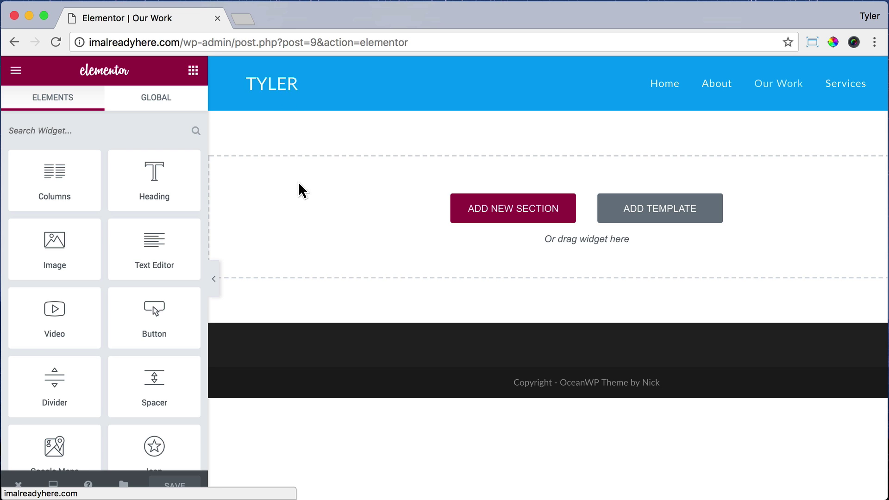
Add a three-column section with columns resized to roughly 20%, 60% and 20%.
click(498, 216)
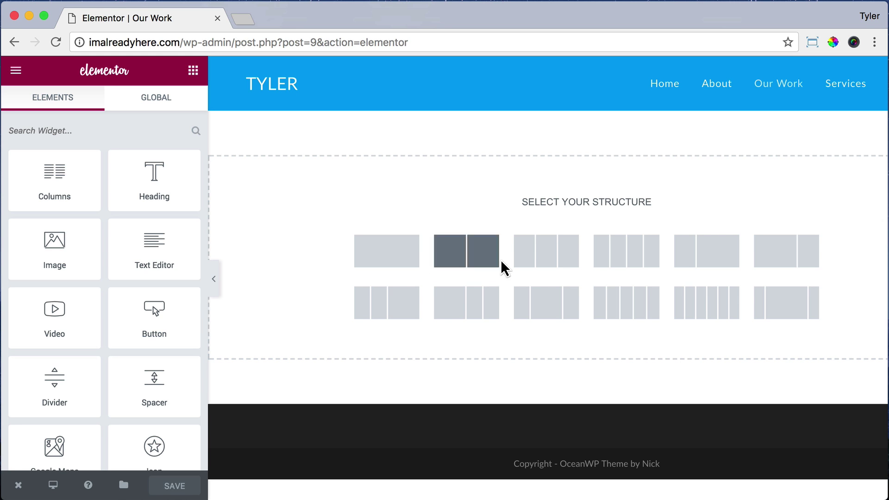
click(554, 256)
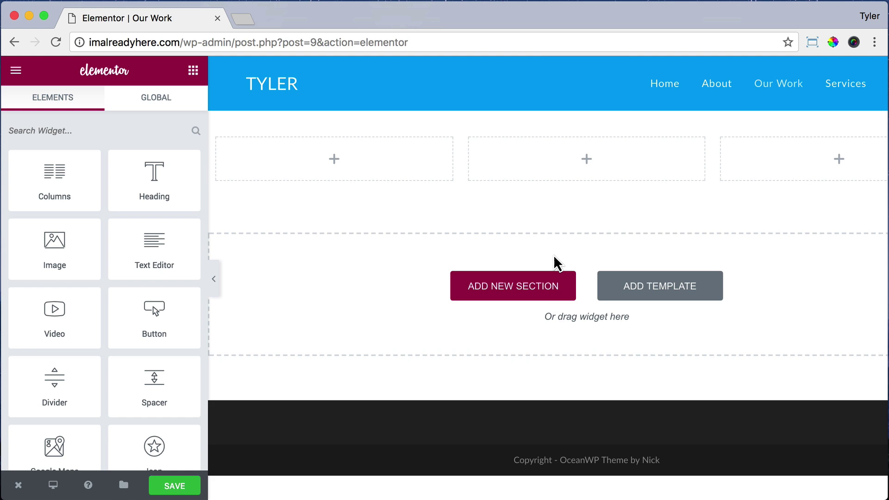
mouse_move(457, 162)
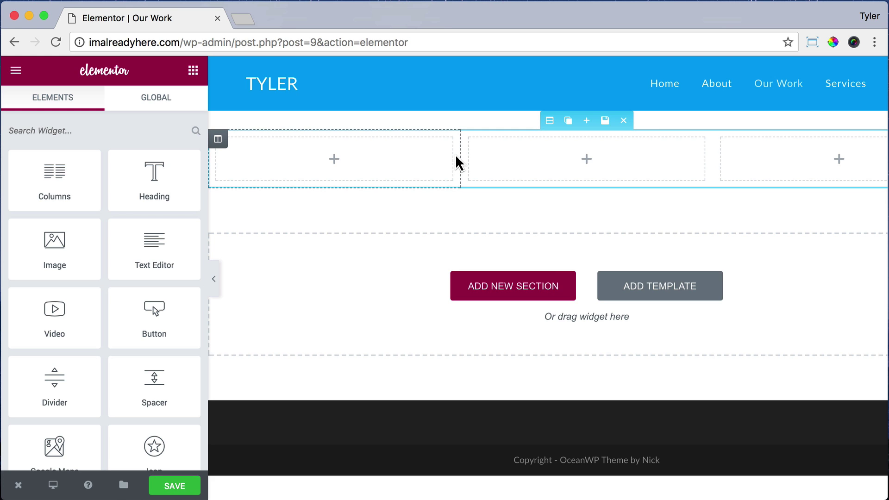
drag(457, 157, 356, 154)
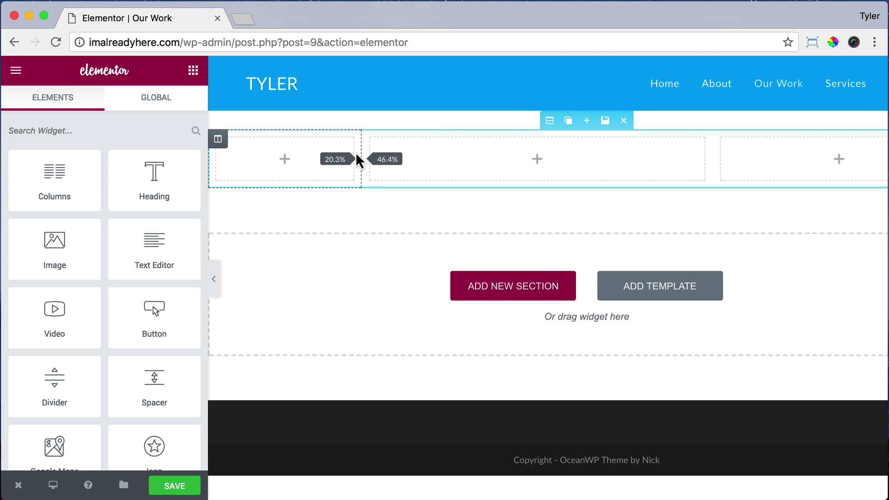
drag(357, 158, 355, 159)
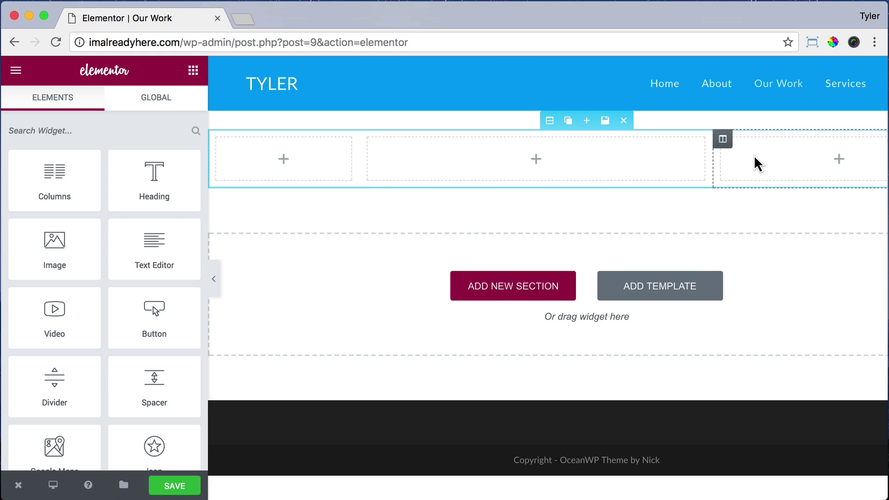
mouse_move(711, 167)
mouse_down()
mouse_move(818, 169)
mouse_move(812, 174)
mouse_up()
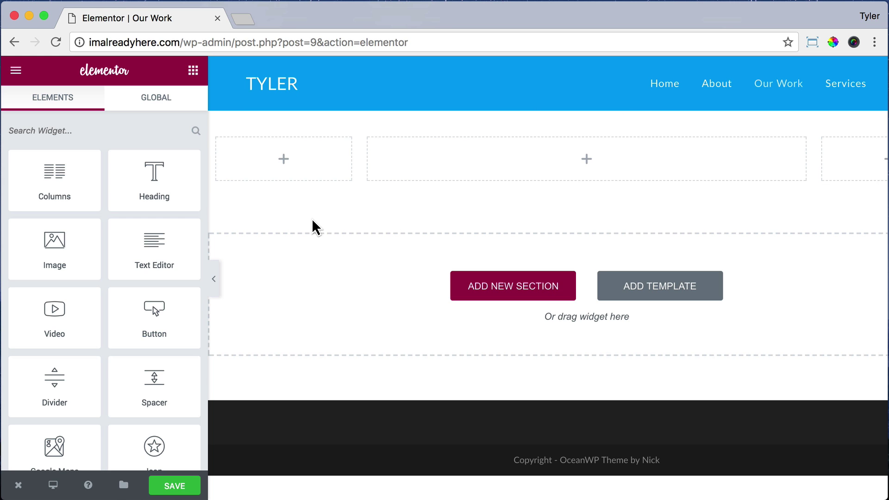
Place a centered heading in the middle column holding the two-sentence ocean quote.
mouse_move(155, 179)
mouse_down()
mouse_move(477, 171)
mouse_move(535, 156)
mouse_up()
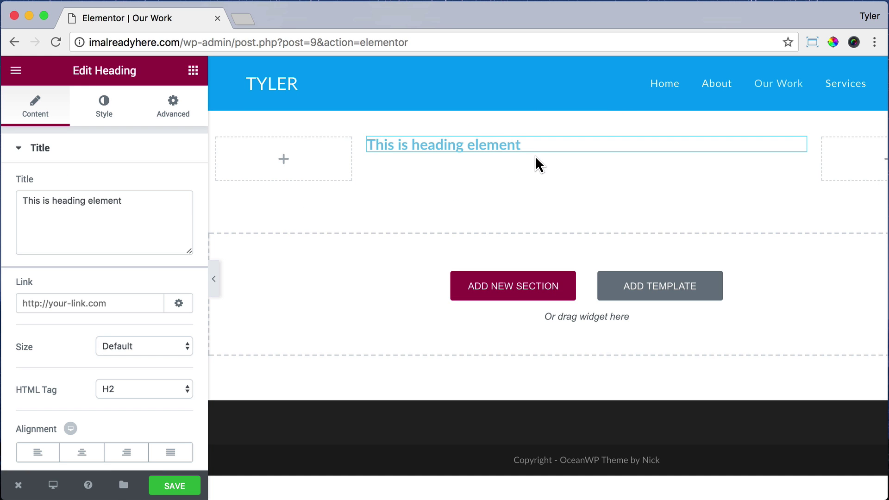
click(83, 452)
triple_click(80, 208)
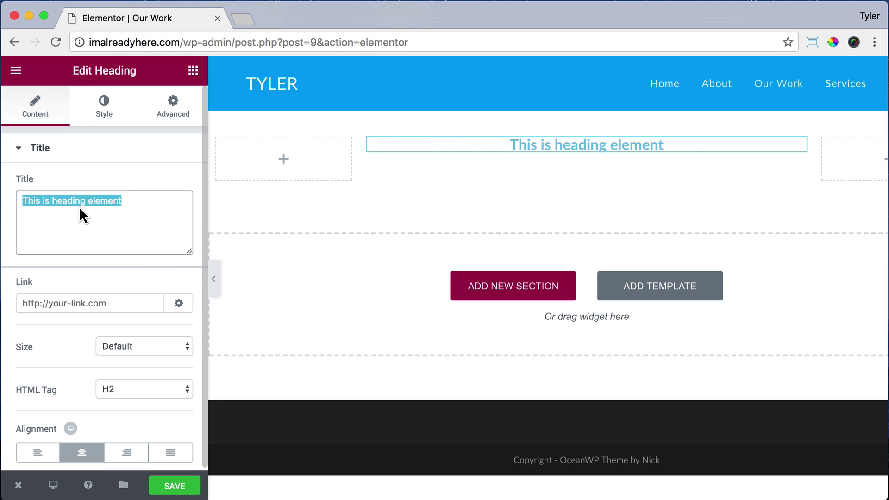
text(We want to celebrate the oceans abundance, it’s calmness and patience.  Everything flows to the ocean because it is lower than it.)
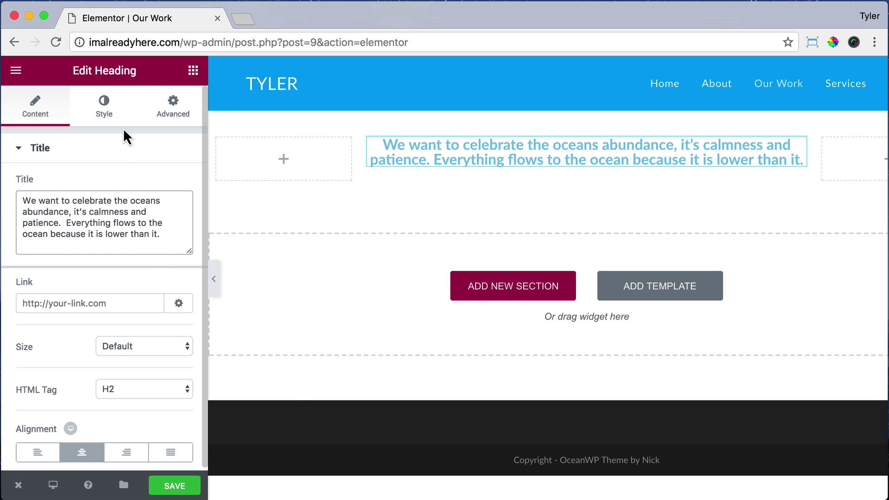
Make the quote heading's text colour grey.
click(98, 98)
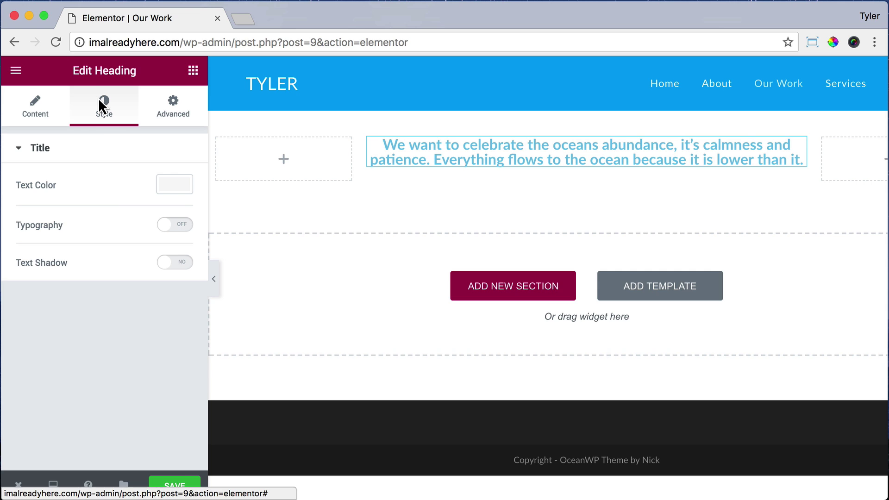
click(174, 185)
click(63, 187)
text(72727)
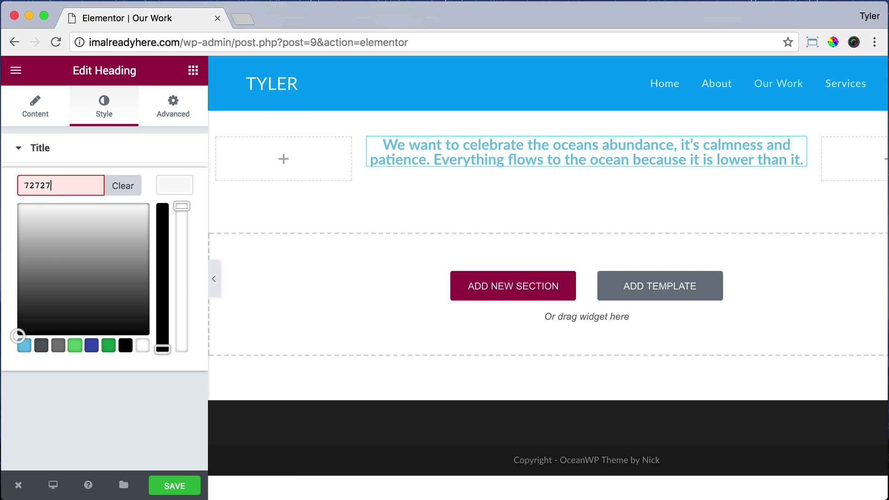
text(2)
click(174, 185)
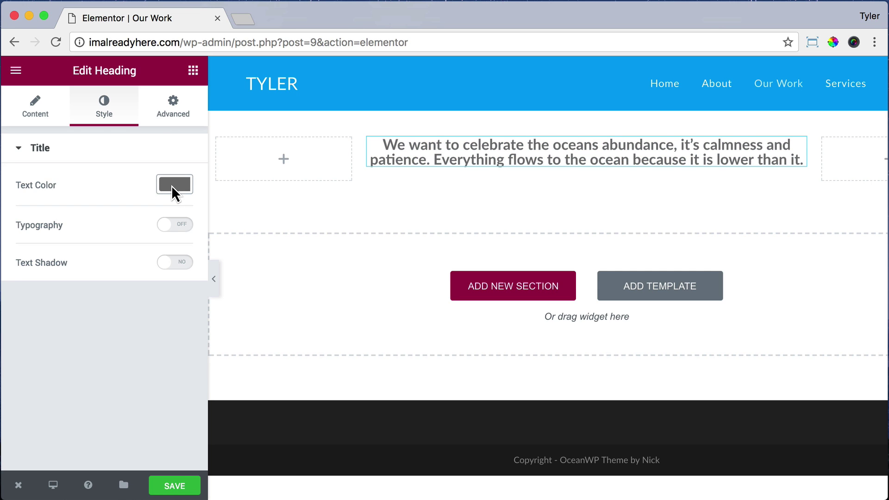
Give the heading custom typography: 28px size, weight 300, letter spacing 2.
click(164, 225)
click(164, 287)
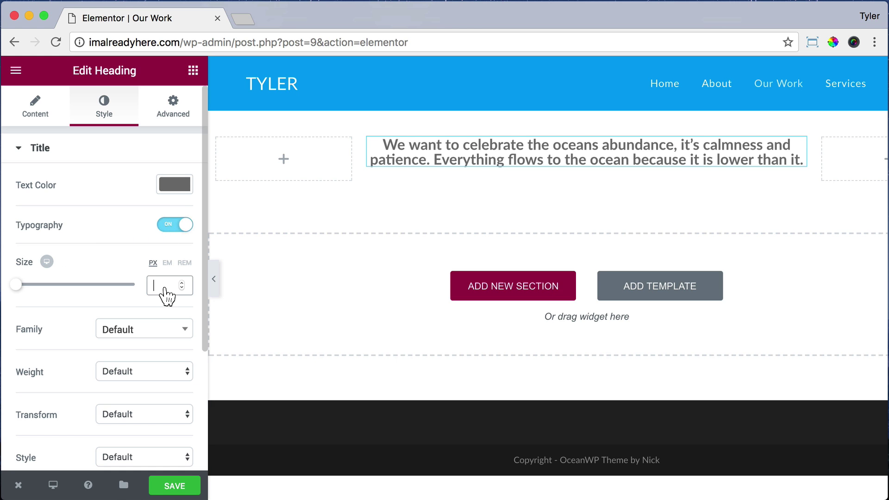
text(28)
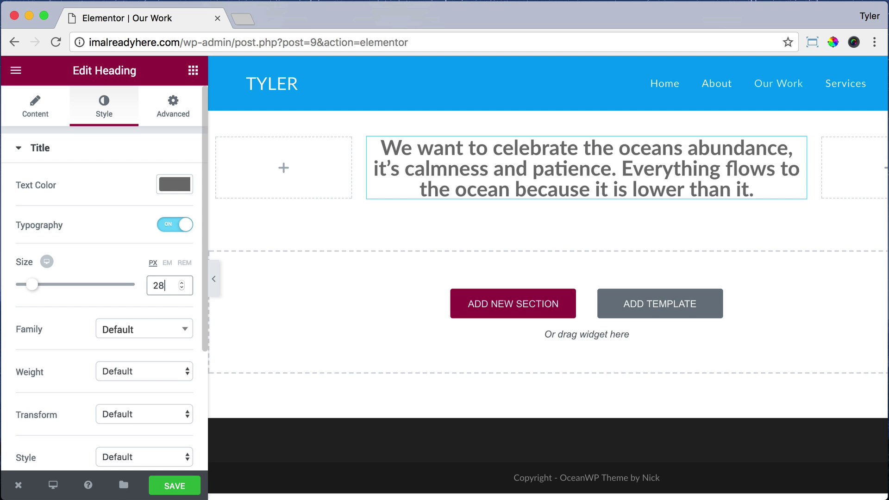
click(174, 370)
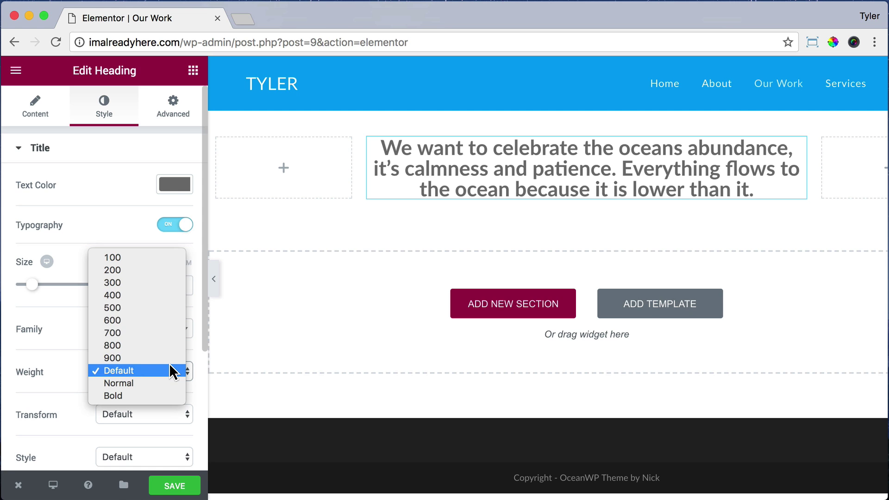
click(145, 292)
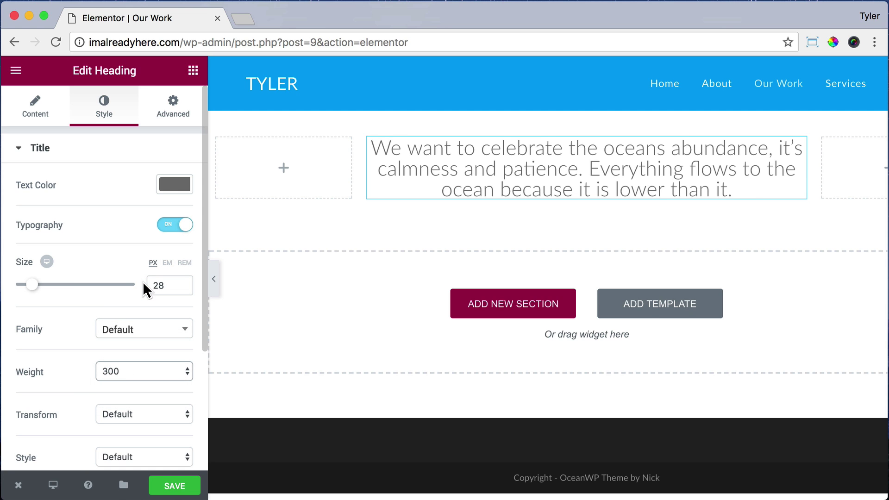
scroll(143, 289, down, 2)
scroll(144, 289, down, 2)
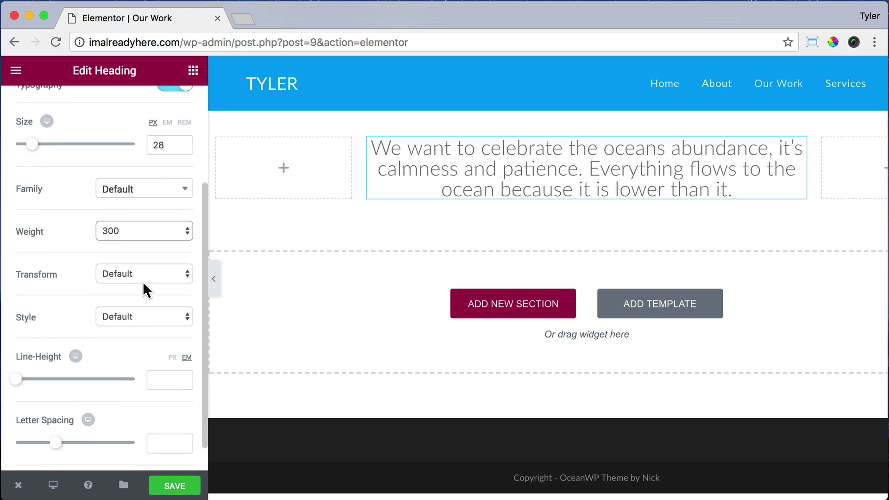
scroll(144, 288, down, 1)
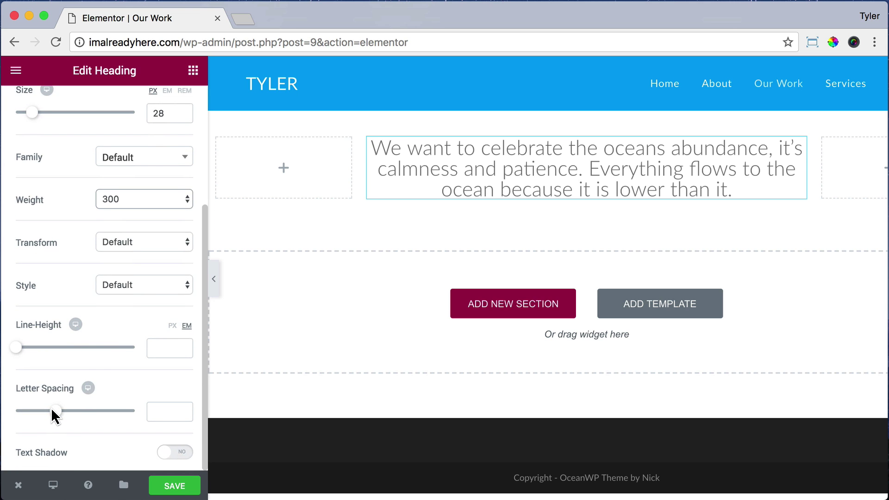
drag(51, 409, 69, 410)
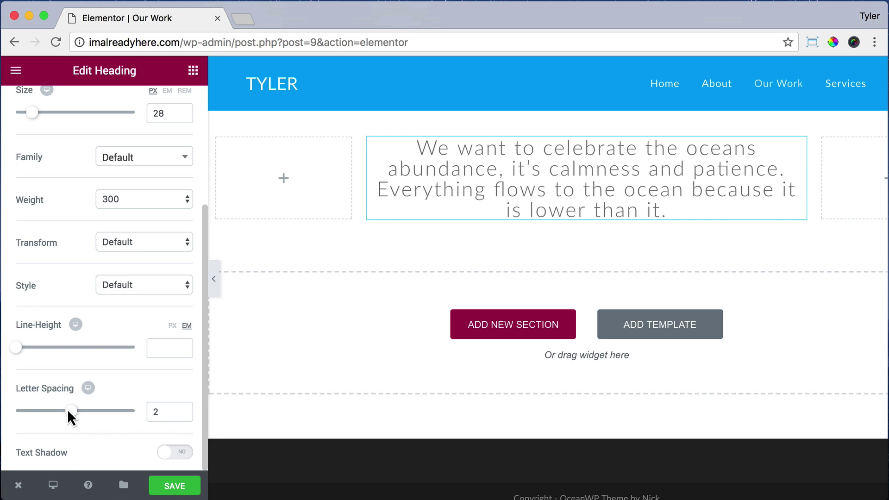
scroll(70, 416, up, 4)
scroll(69, 416, up, 1)
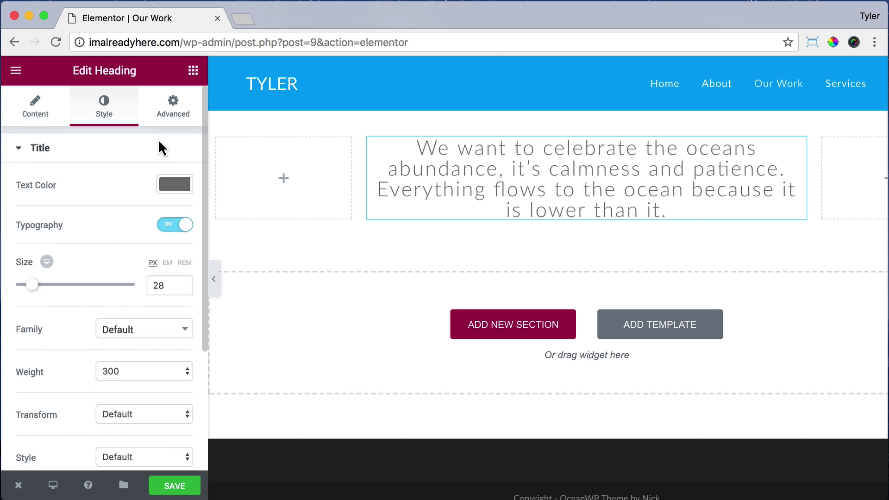
Unlink the heading's margins and set top and bottom margins to 150 px.
click(168, 115)
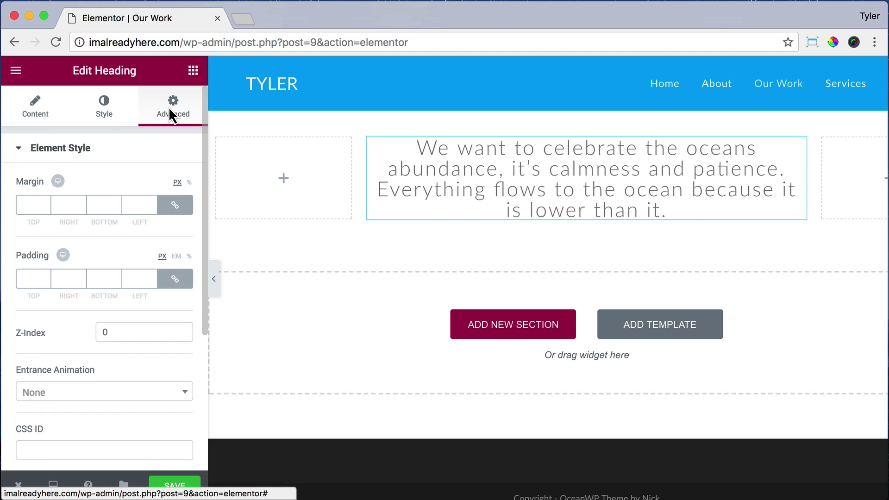
click(174, 207)
double_click(28, 208)
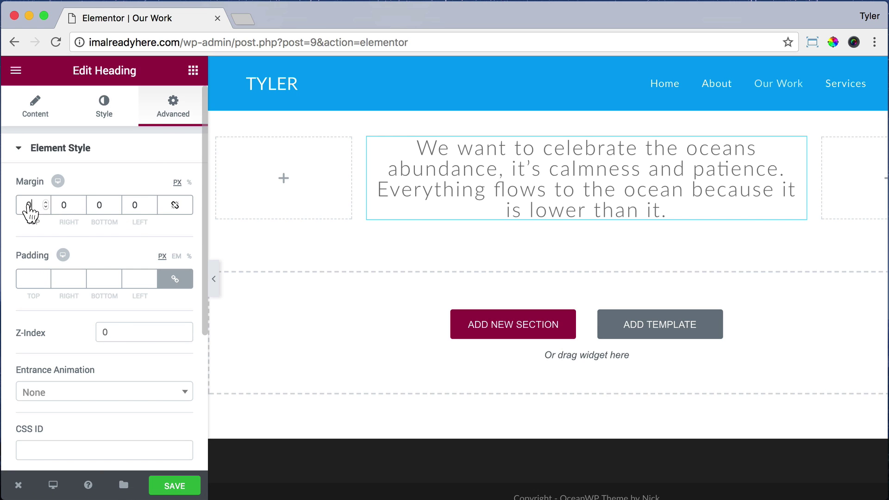
text(1)
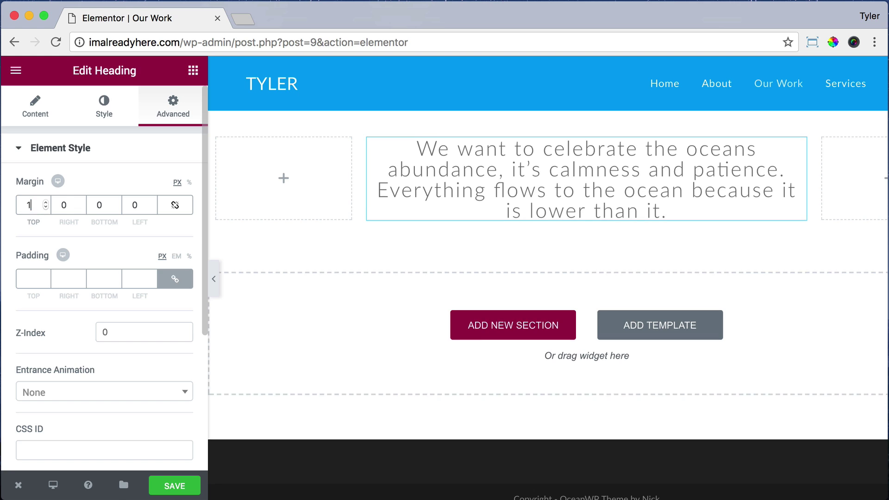
text(50)
key(Tab)
key(Tab)
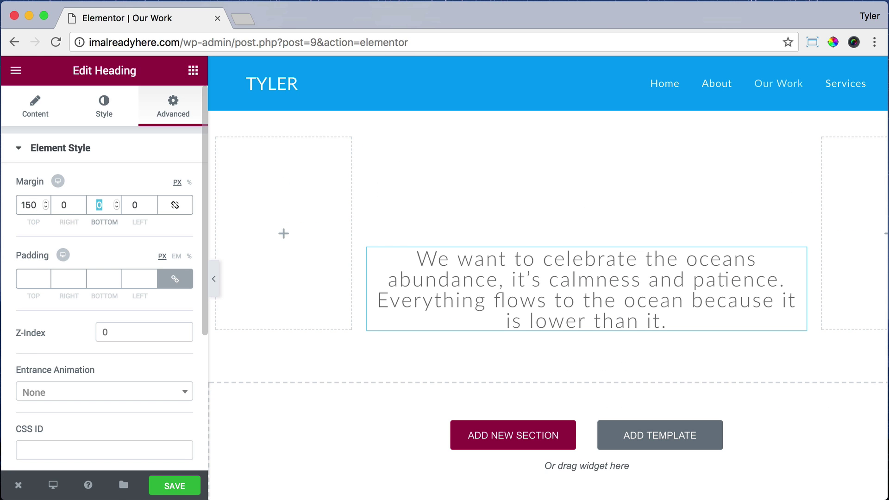
text(150)
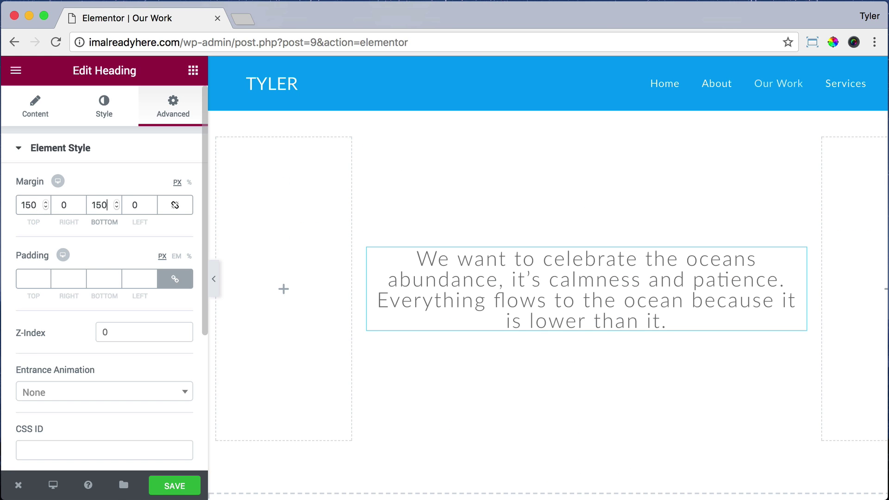
scroll(356, 189, down, 2)
scroll(355, 190, up, 2)
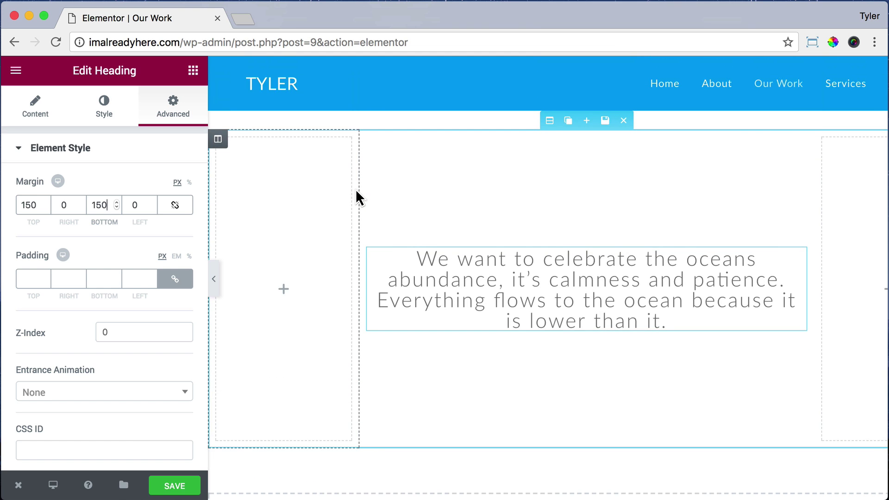
Duplicate the quote section and replace the copy's heading with the land-and-people quote.
click(567, 122)
scroll(557, 183, down, 5)
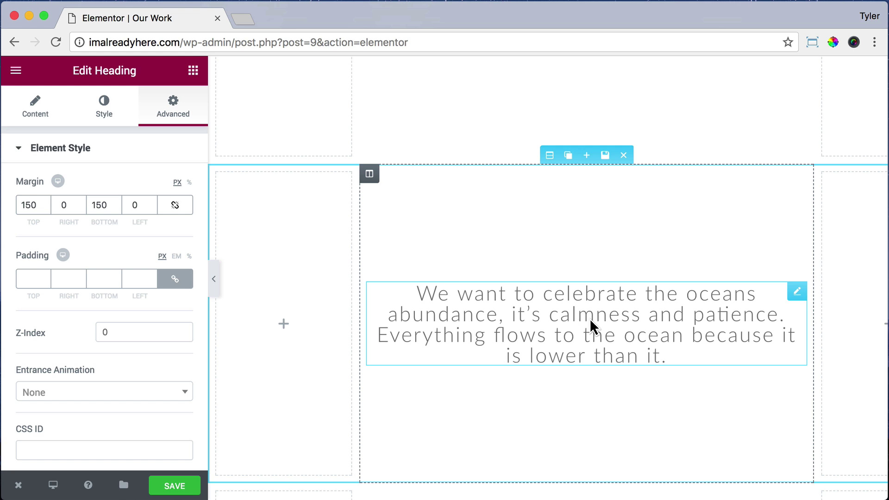
scroll(641, 330, down, 1)
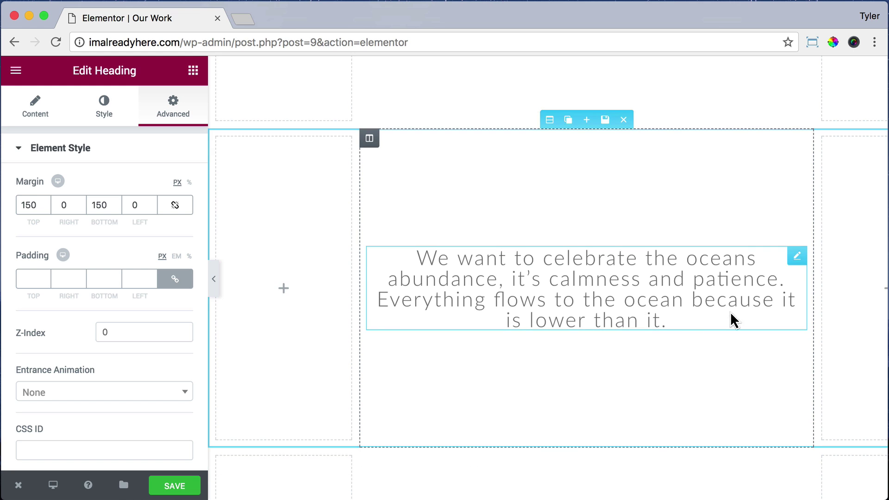
click(798, 258)
scroll(799, 263, right, 2)
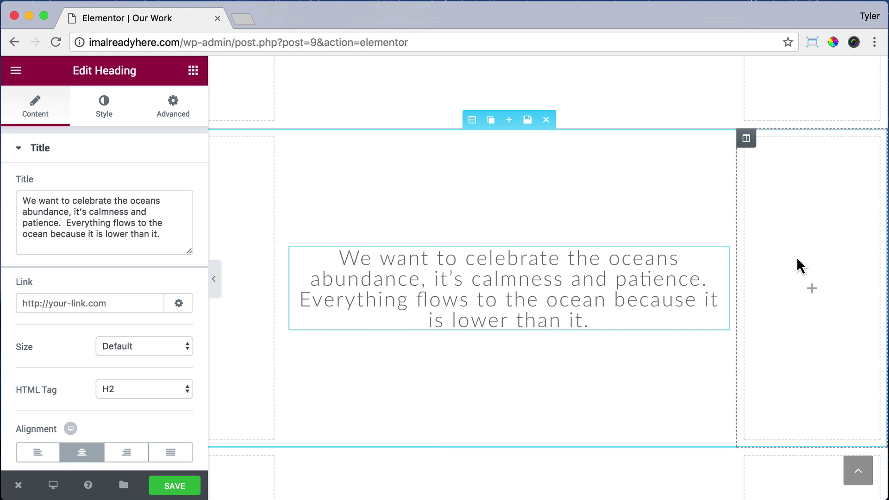
scroll(798, 264, left, 2)
drag(188, 244, 5, 199)
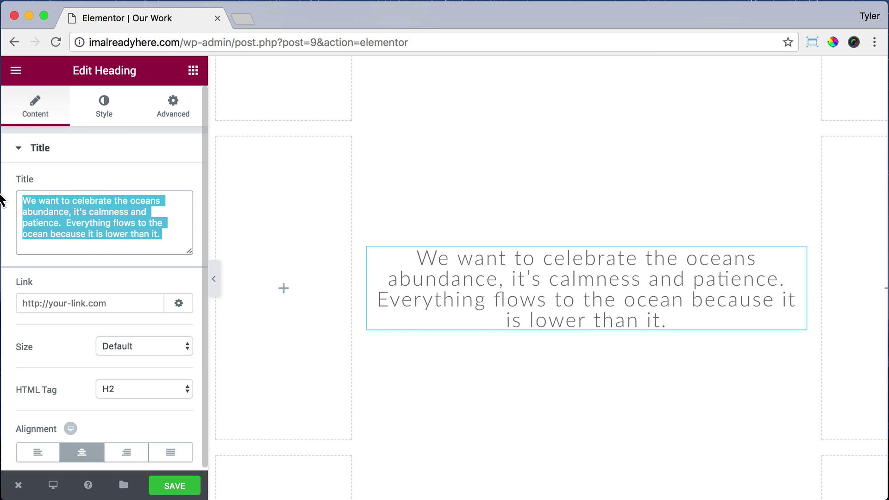
text(Our home is on land and our connection is with people.  The more we help out each other the better the world becomes.)
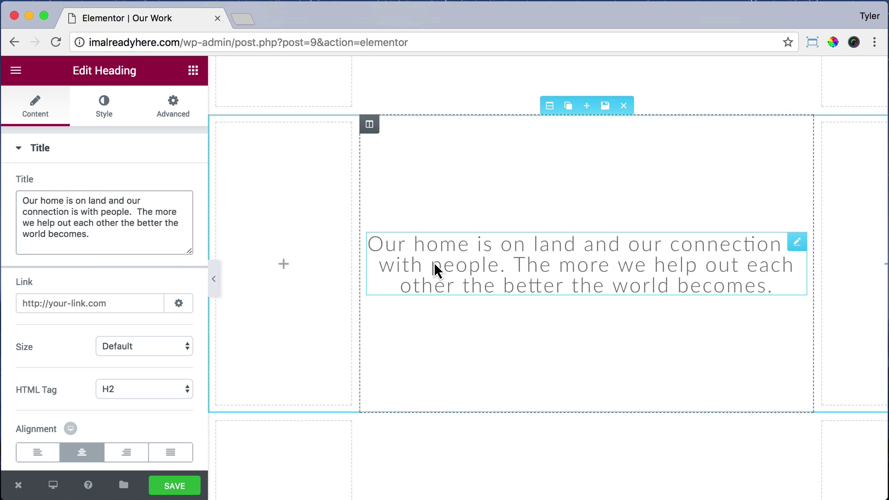
scroll(437, 268, down, 3)
Replace the next copied heading's text with the stars quote.
click(796, 317)
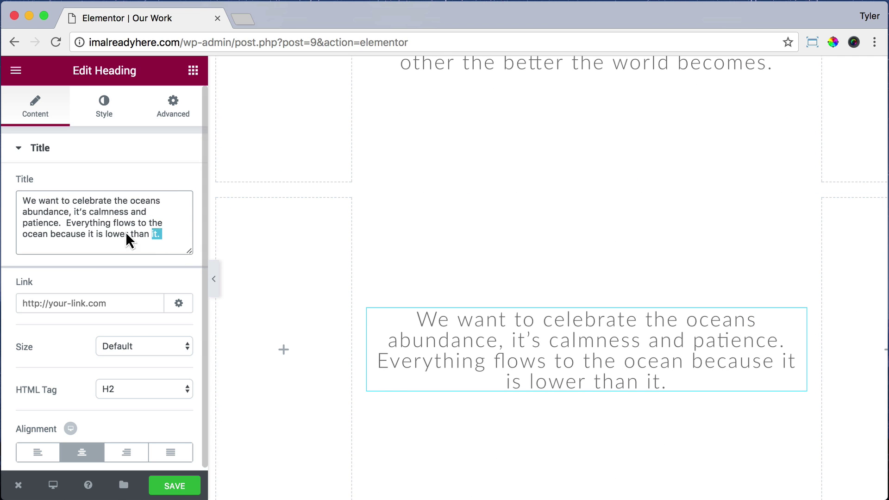
drag(167, 240, 3, 200)
text(Let’s look to the stars as role models, they give and give.  That’s why the world rotates around one.)
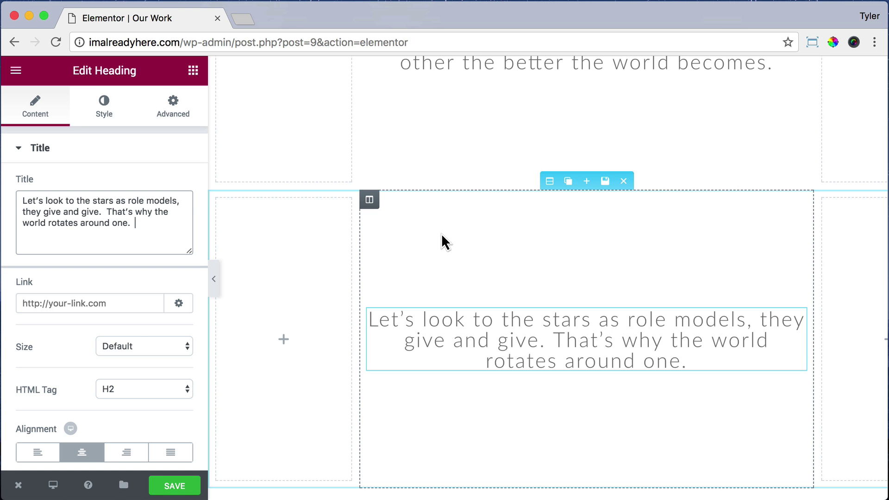
scroll(442, 241, down, 5)
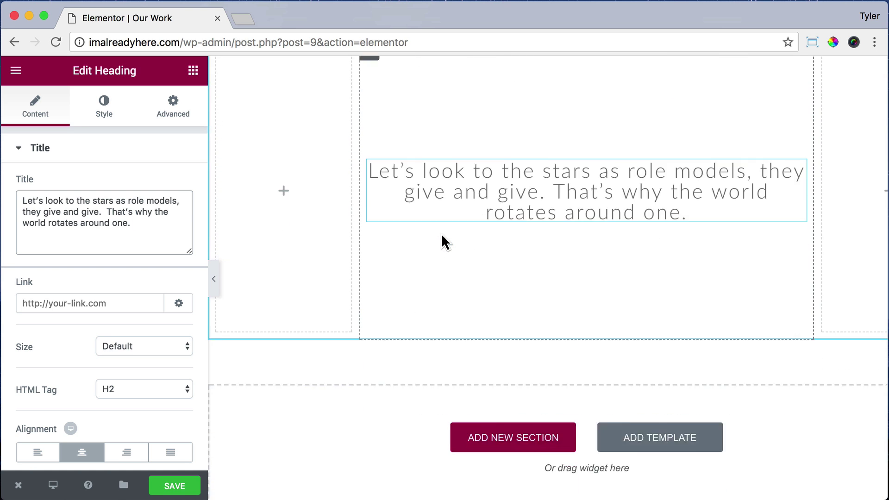
scroll(442, 241, down, 3)
Add a one-column section at the bottom containing a Spacer widget set to 400 px.
click(512, 340)
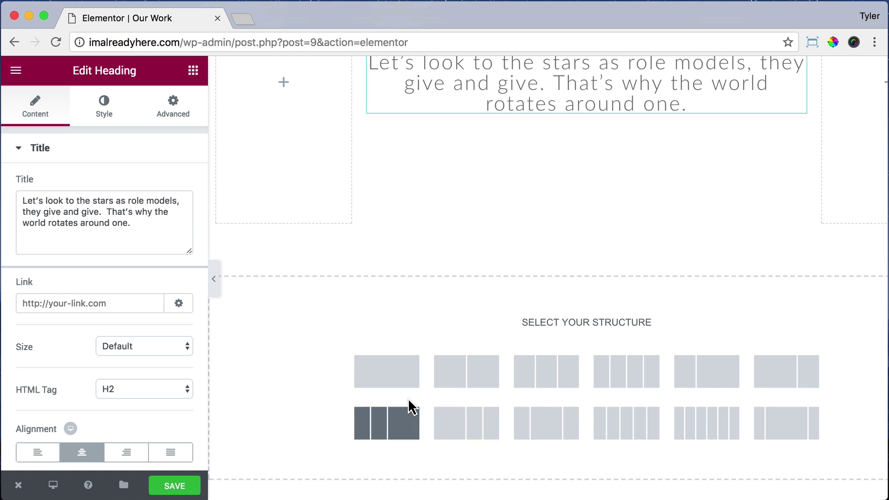
click(394, 379)
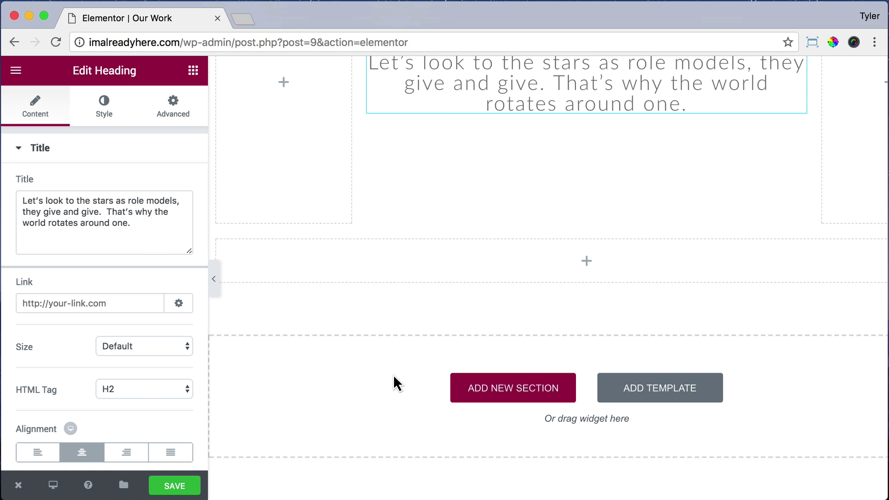
click(193, 70)
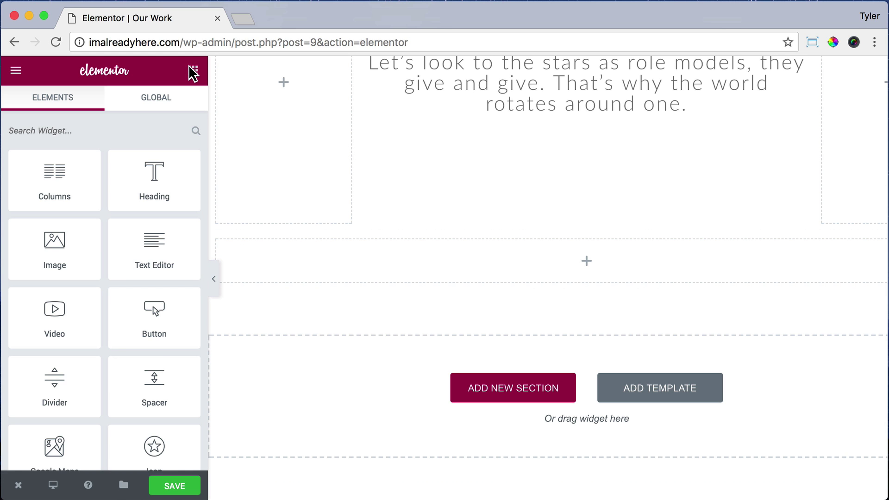
drag(155, 382, 512, 267)
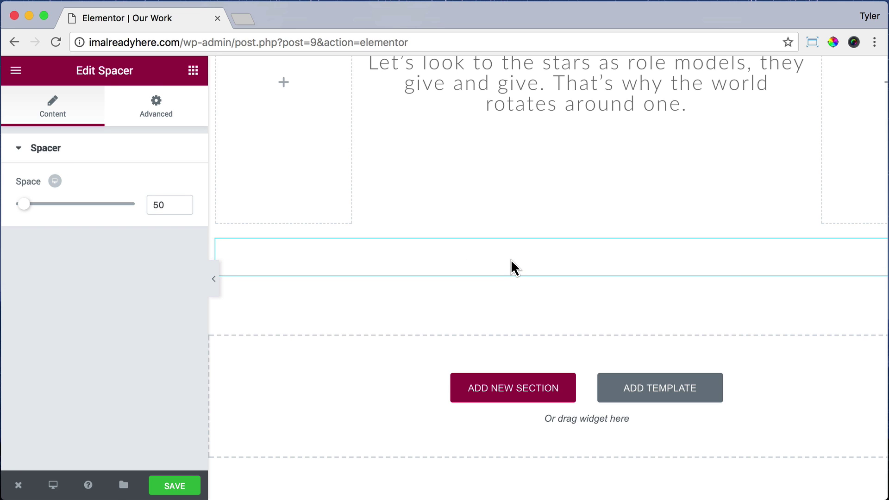
double_click(160, 205)
text(400)
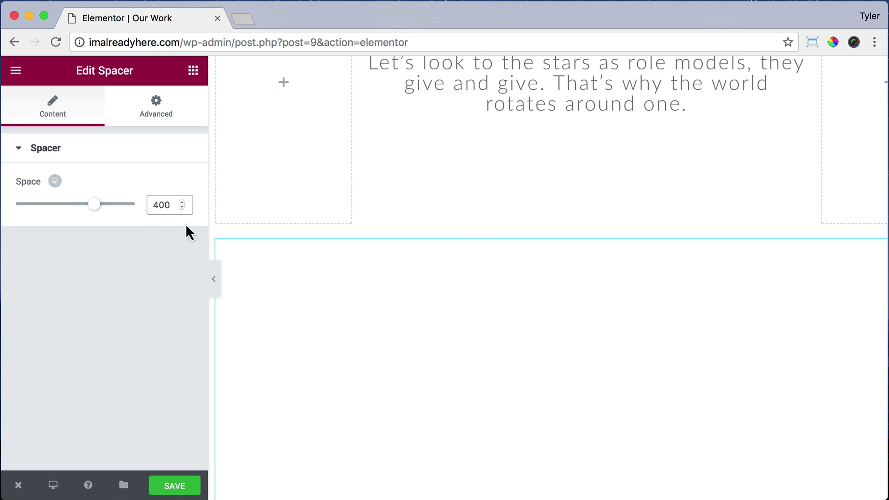
mouse_move(574, 243)
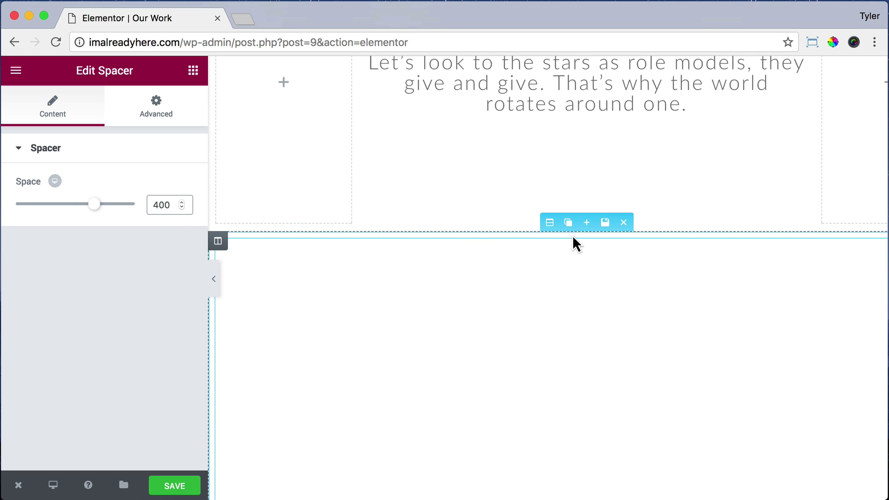
click(565, 223)
scroll(566, 300, down, 2)
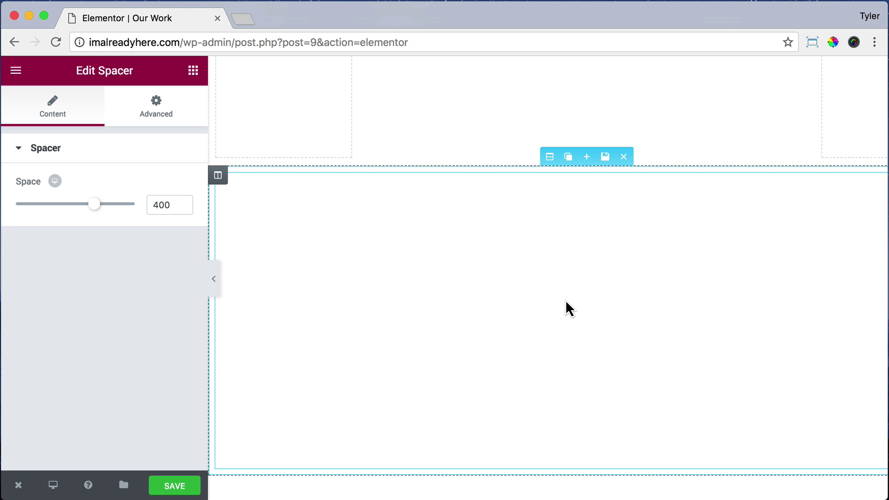
Upload JellyFish.jpg and make it the spacer section's classic background image.
click(545, 158)
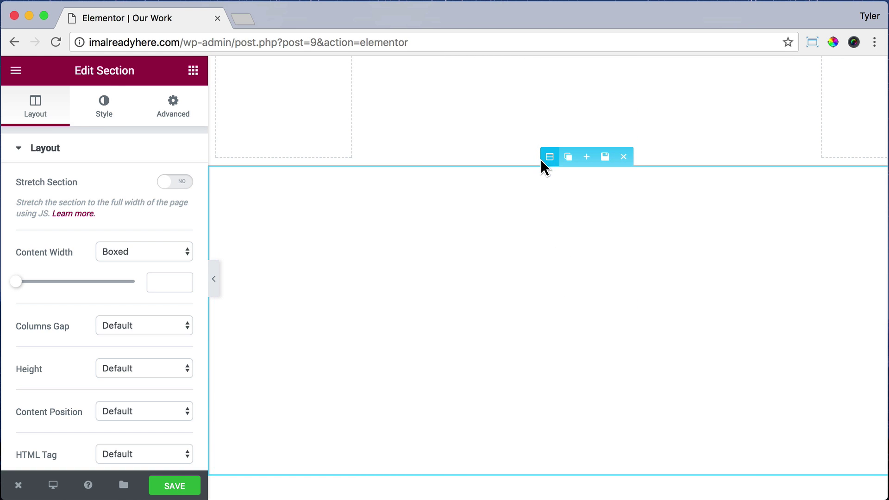
click(104, 111)
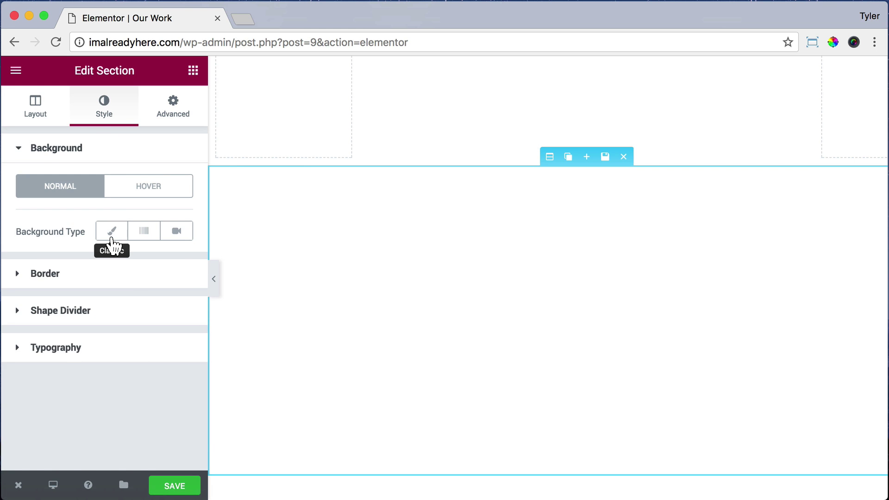
click(113, 236)
click(137, 366)
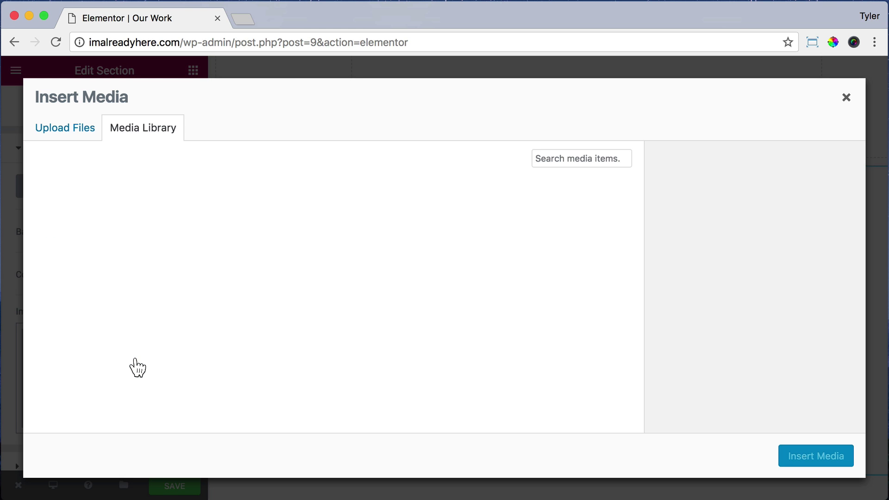
click(60, 132)
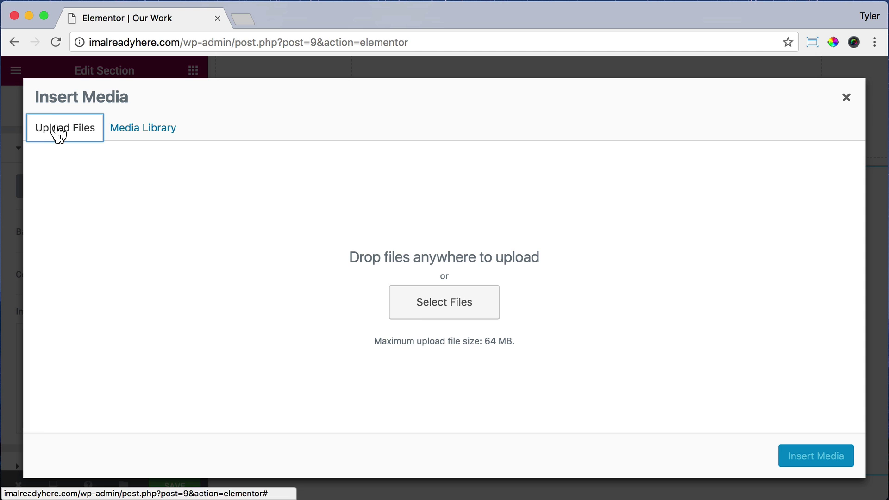
click(427, 311)
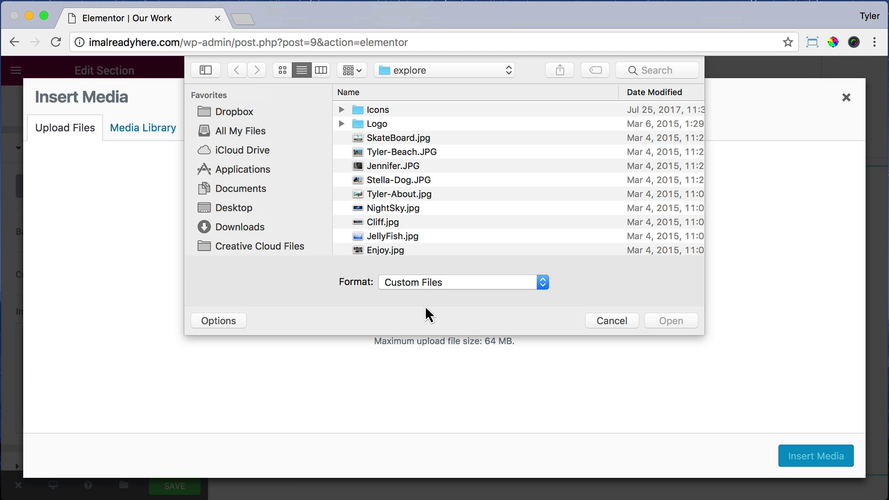
click(409, 237)
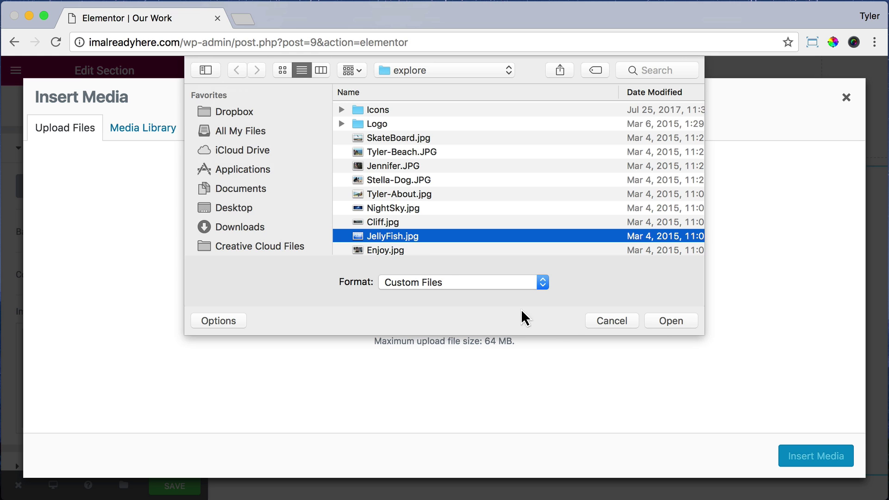
click(658, 327)
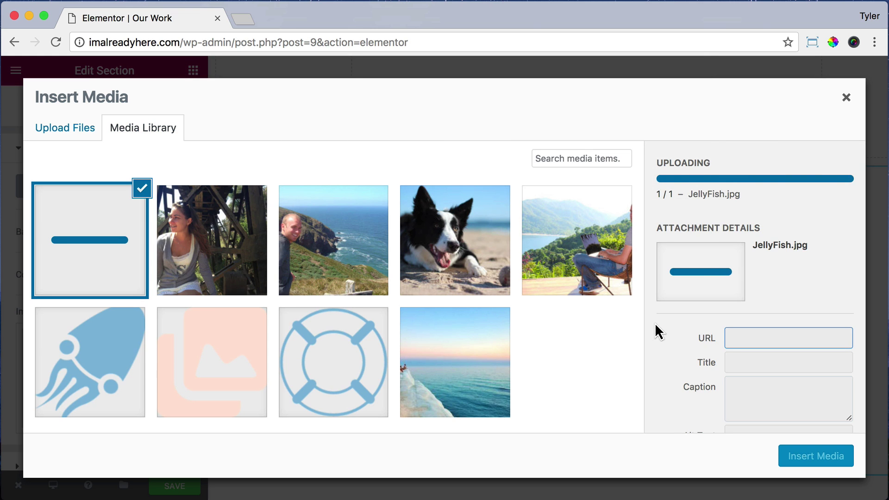
click(806, 461)
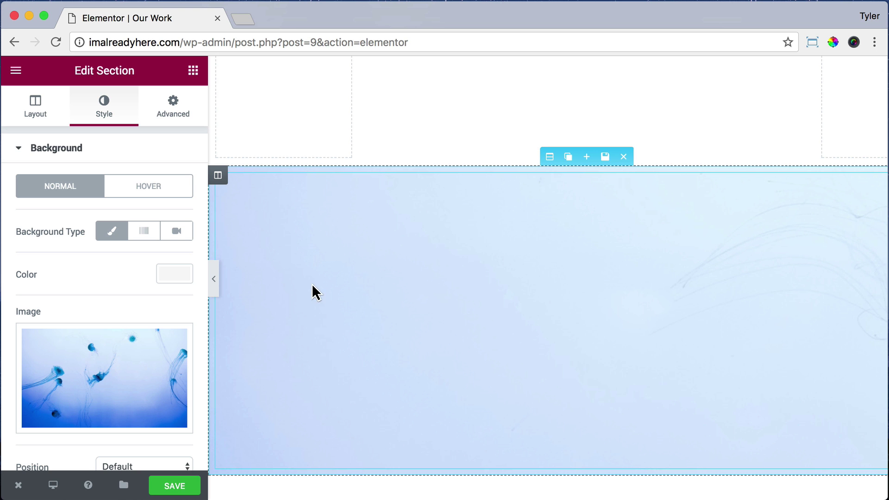
scroll(155, 342, down, 5)
Set the jellyfish background position to Center Center and its size to Cover.
click(182, 267)
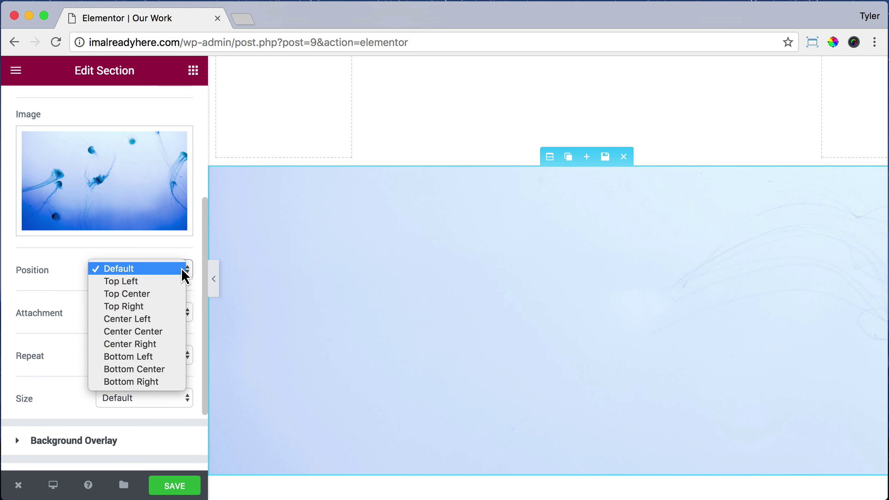
click(156, 332)
scroll(157, 333, down, 2)
click(153, 350)
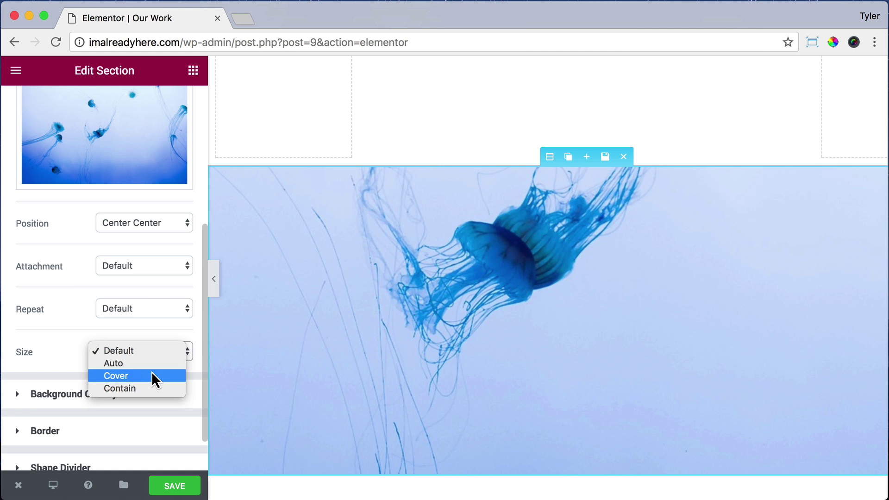
click(152, 372)
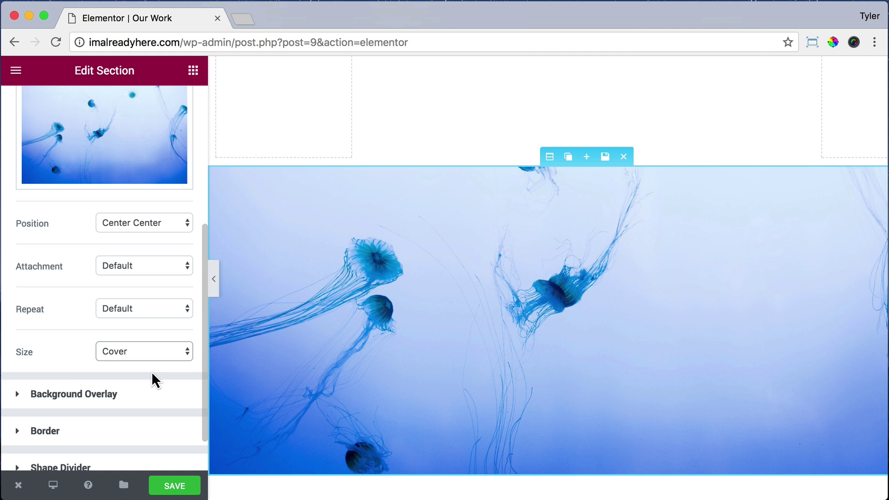
scroll(464, 314, down, 4)
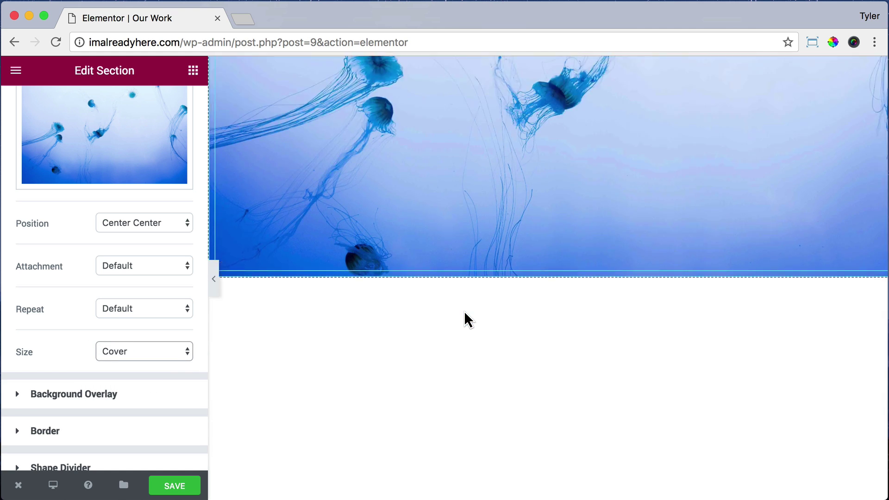
Upload Cliff.jpg as the classic background of the next empty section.
click(550, 196)
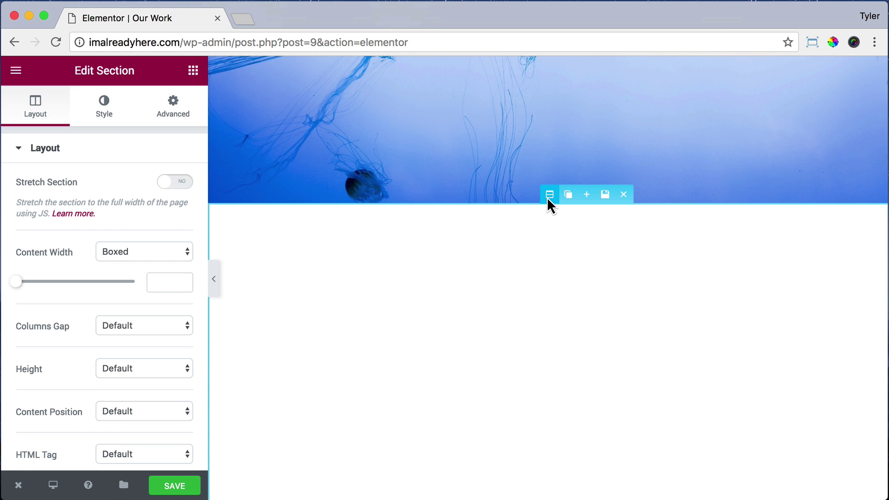
click(104, 108)
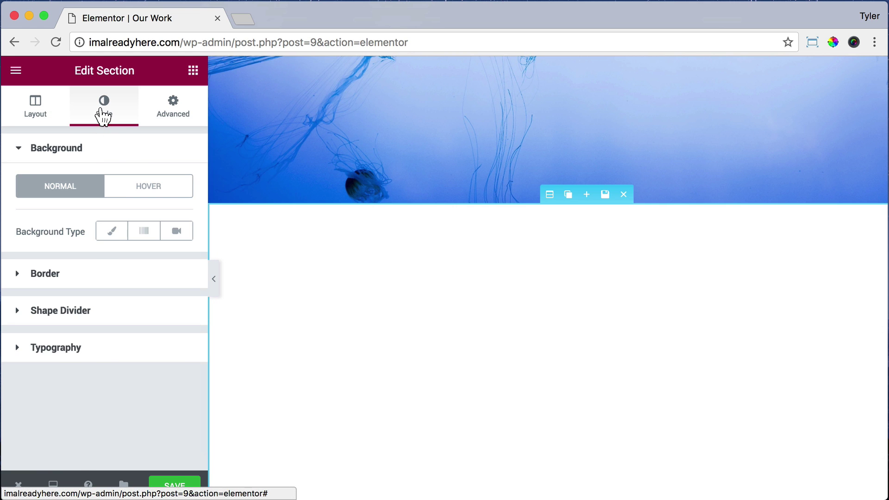
click(106, 238)
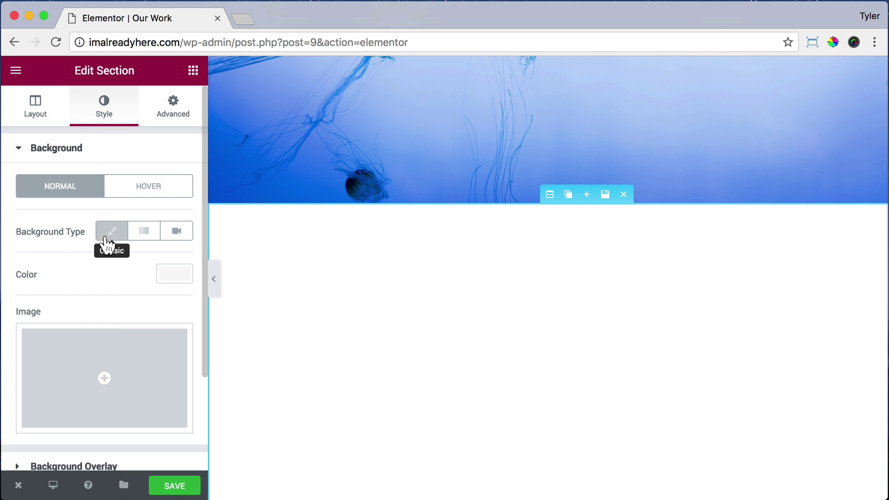
click(147, 356)
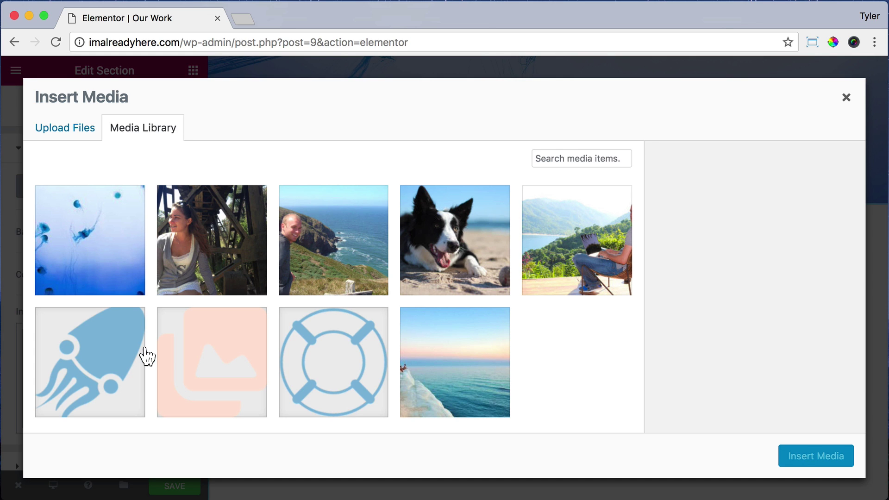
click(65, 130)
click(450, 303)
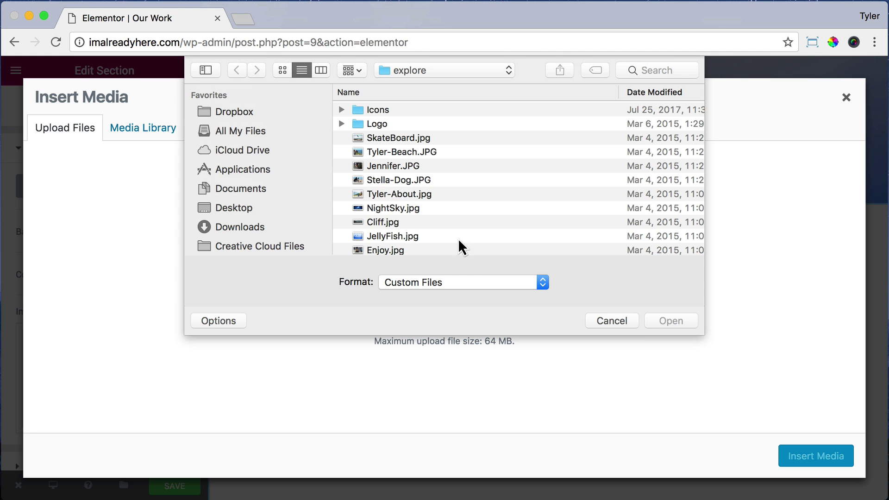
click(393, 222)
click(670, 323)
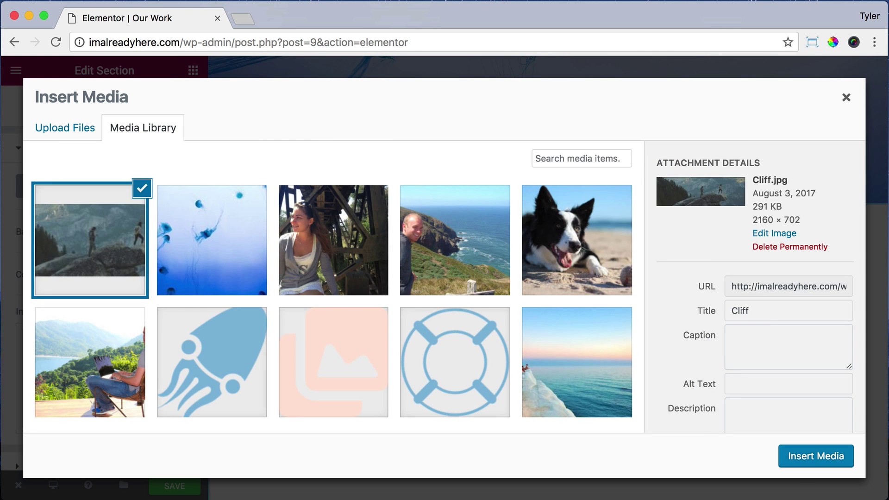
click(811, 456)
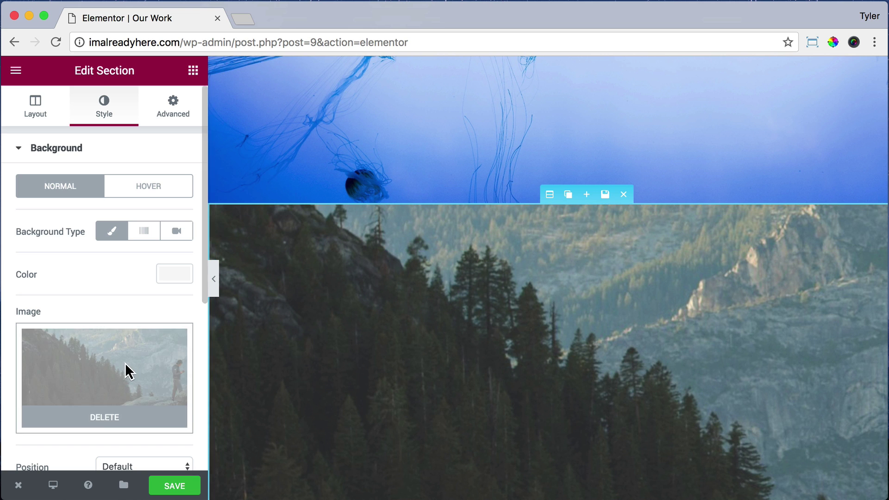
scroll(132, 354, down, 5)
Size the cliff background to Cover and position it Center Right.
click(165, 231)
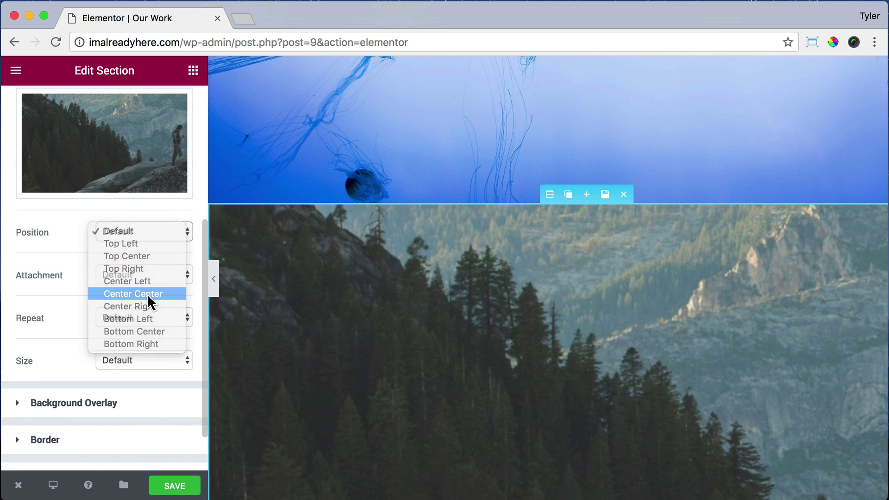
click(148, 301)
click(155, 360)
click(141, 384)
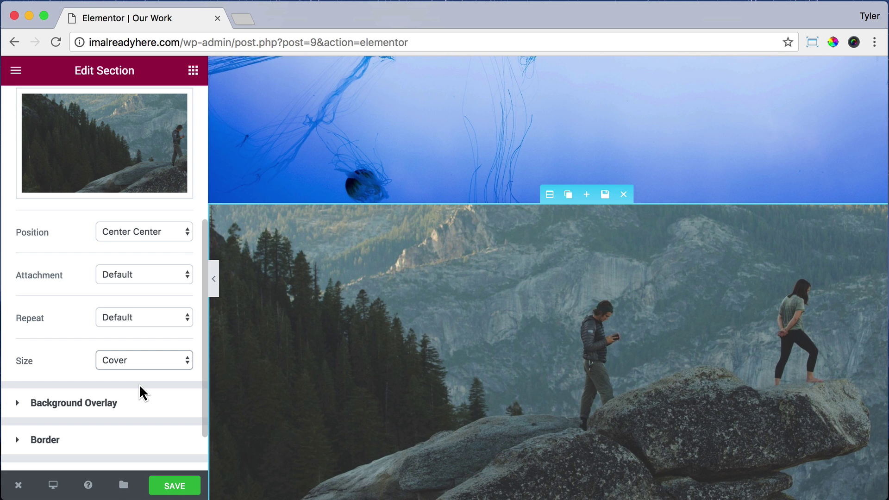
click(166, 233)
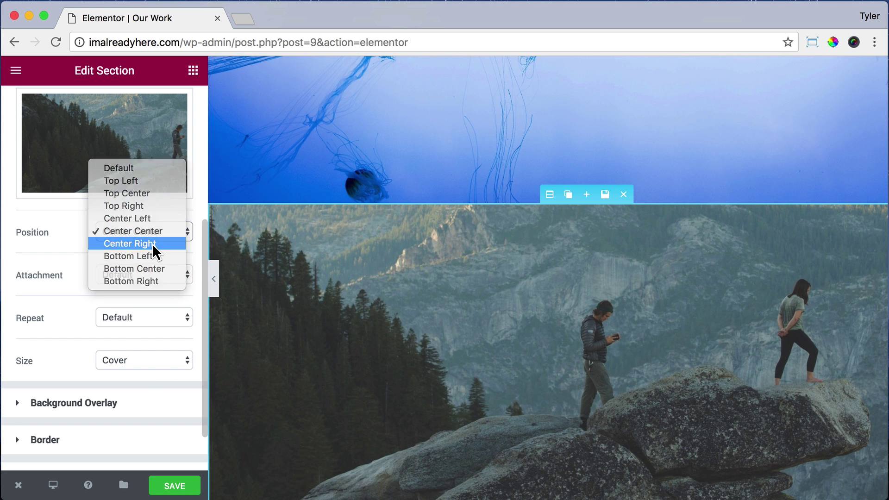
click(139, 243)
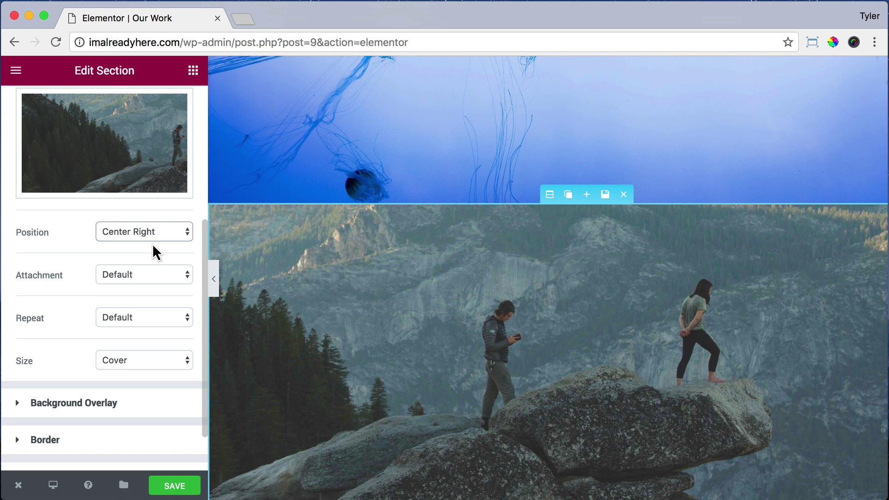
scroll(437, 271, down, 10)
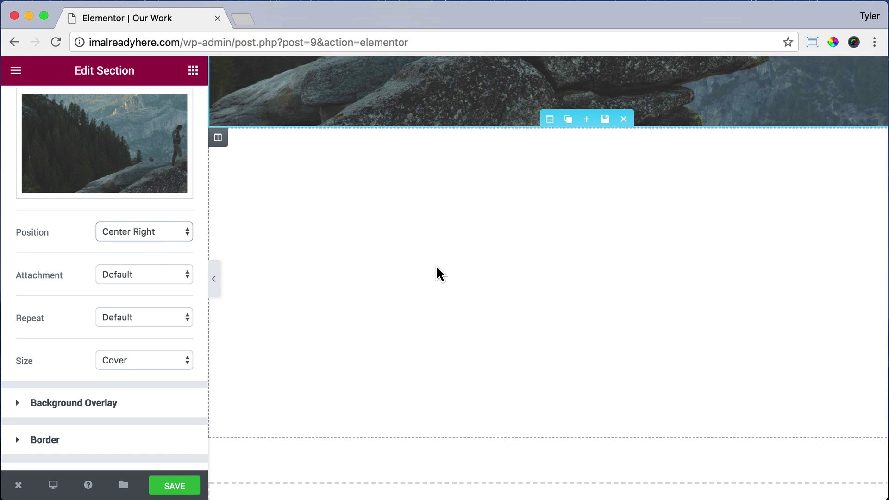
Upload NightSky.jpg and set it as the classic background of the empty section below the cliff.
click(551, 252)
click(549, 119)
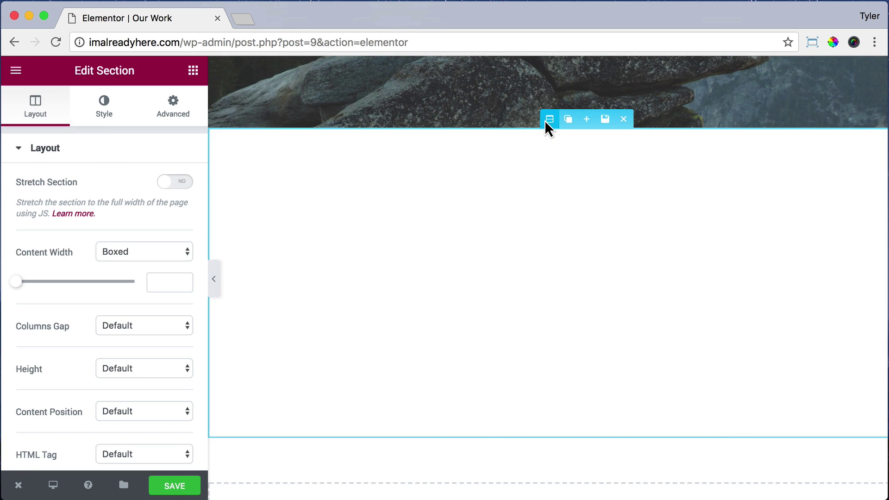
click(97, 109)
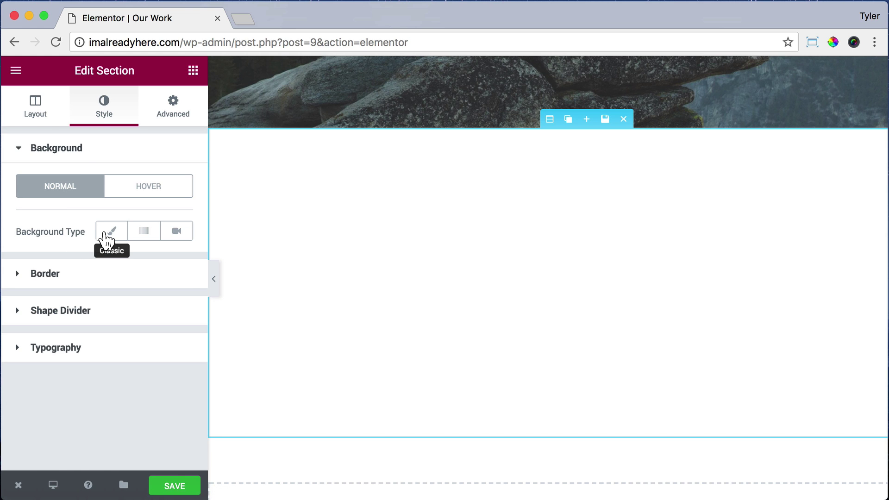
click(106, 237)
click(135, 377)
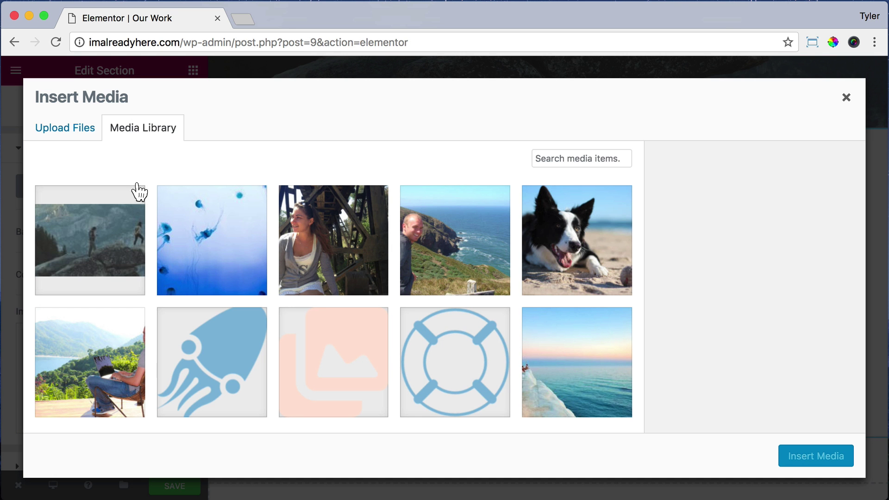
click(70, 129)
click(419, 301)
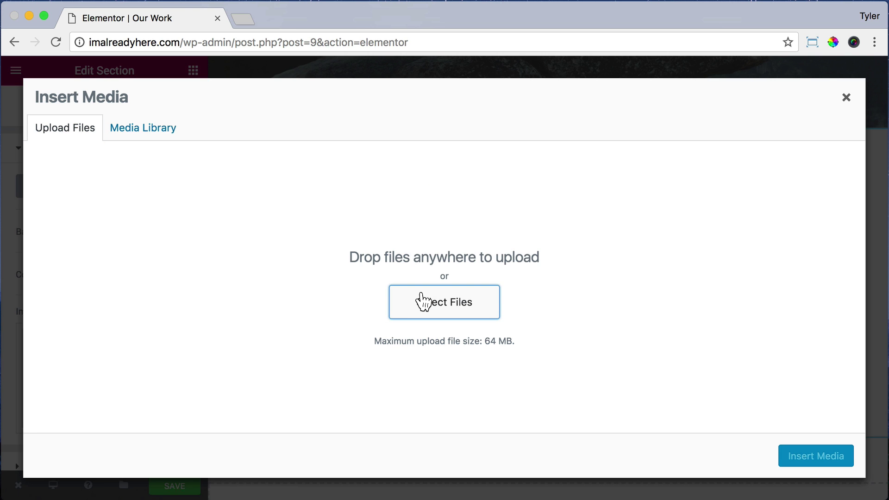
click(399, 209)
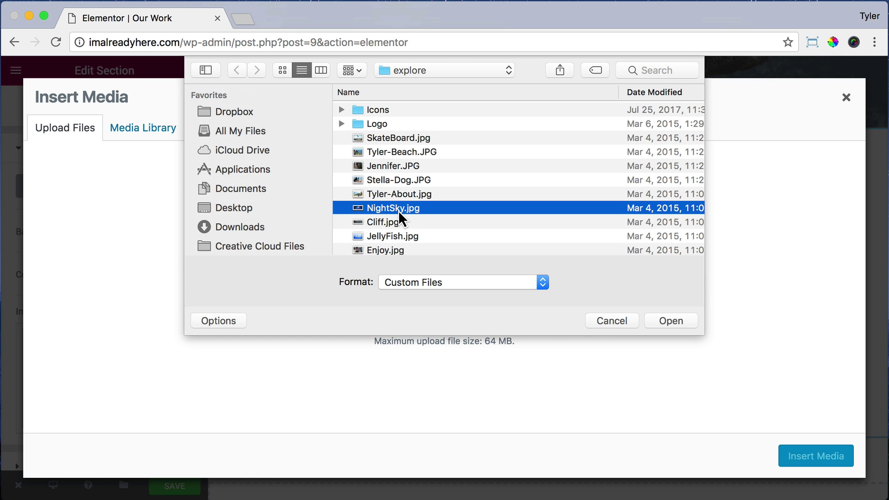
click(668, 323)
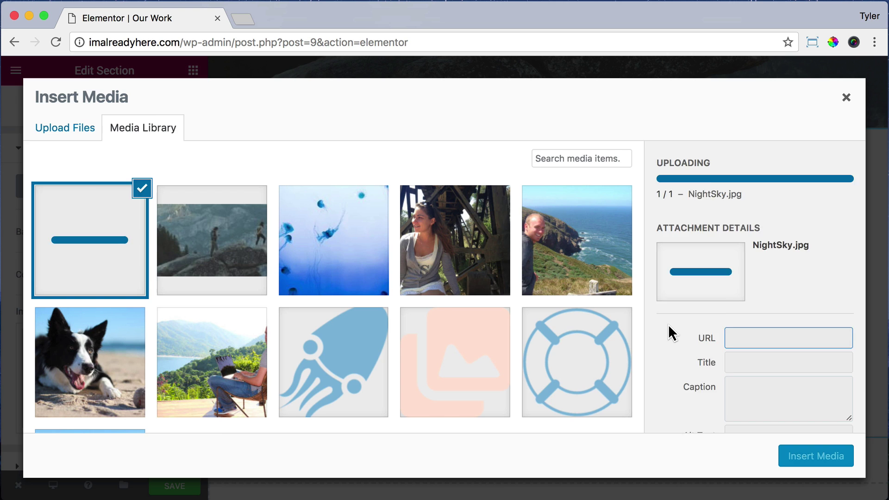
click(811, 461)
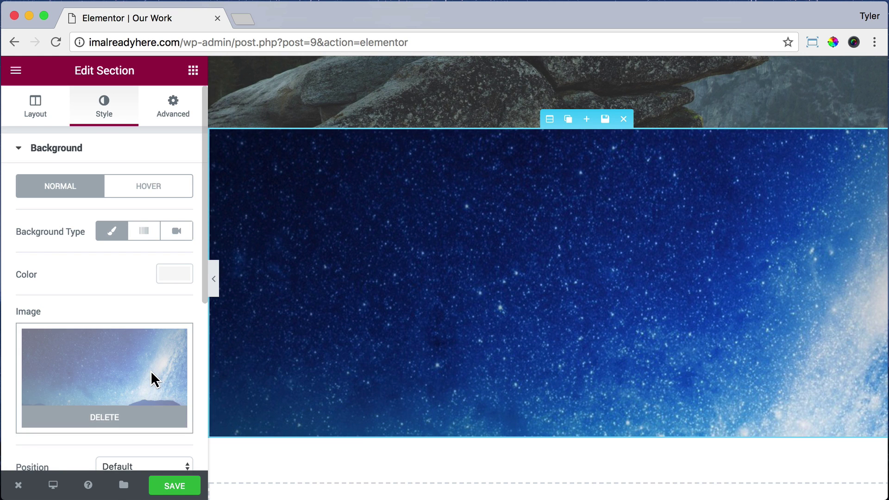
scroll(151, 370, down, 3)
Set the night-sky background position to Center Center and its size to Cover.
click(183, 333)
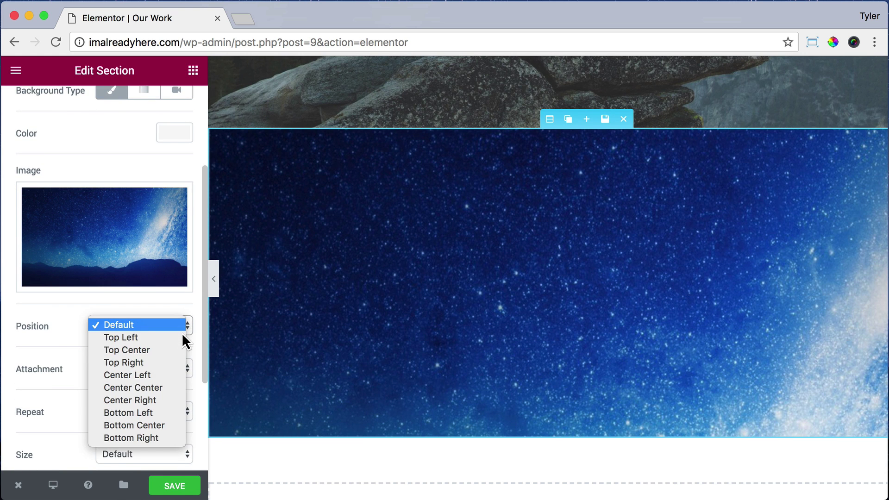
click(154, 388)
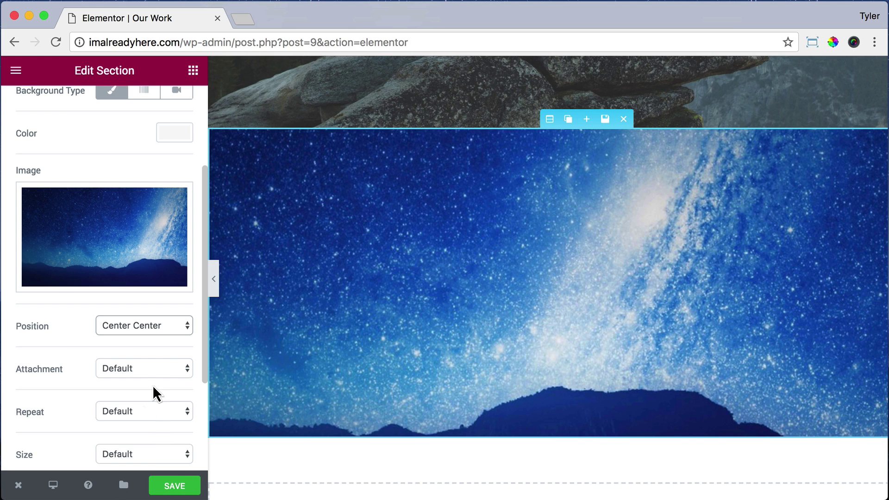
click(149, 455)
click(142, 481)
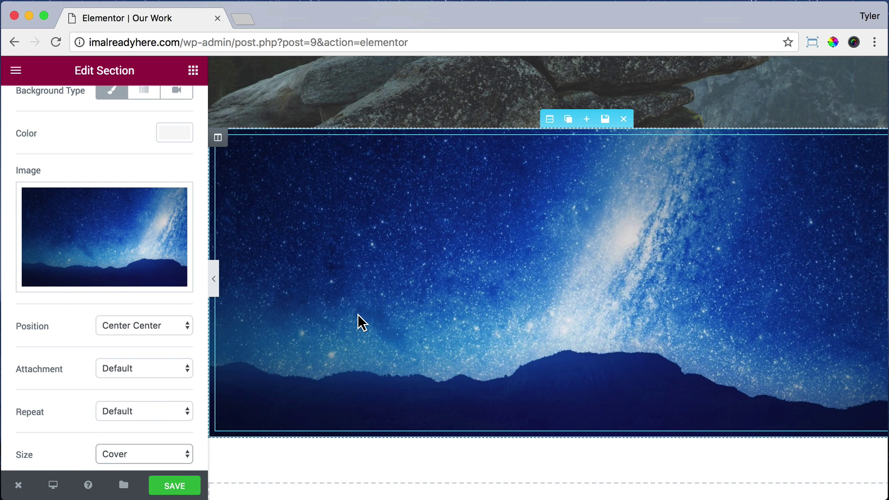
scroll(358, 313, down, 3)
scroll(357, 313, up, 3)
scroll(358, 314, up, 1)
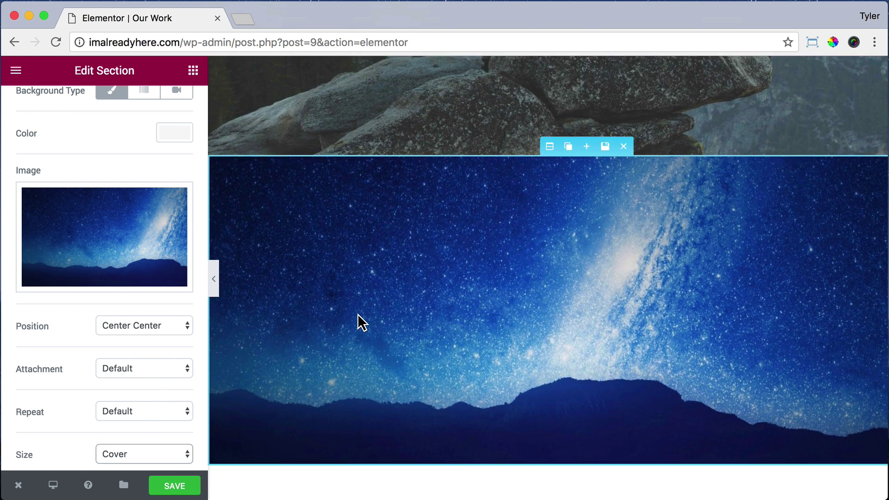
scroll(358, 313, up, 3)
scroll(358, 313, up, 4)
scroll(358, 314, up, 4)
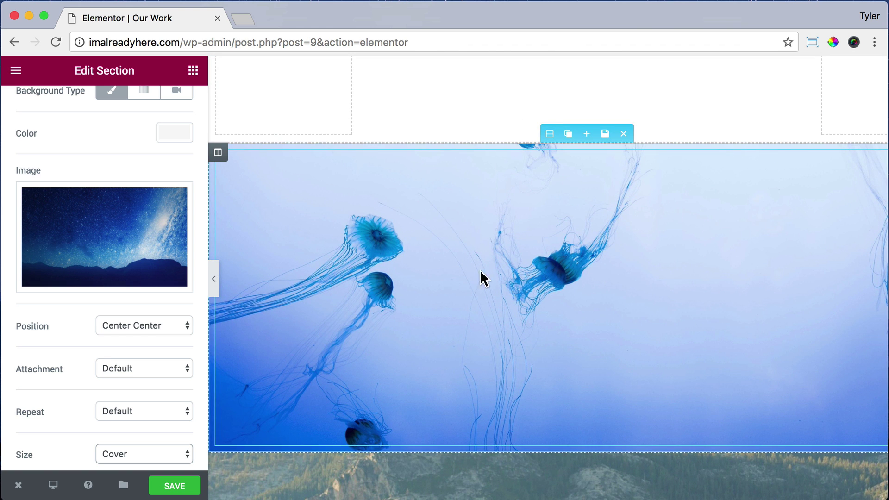
click(549, 135)
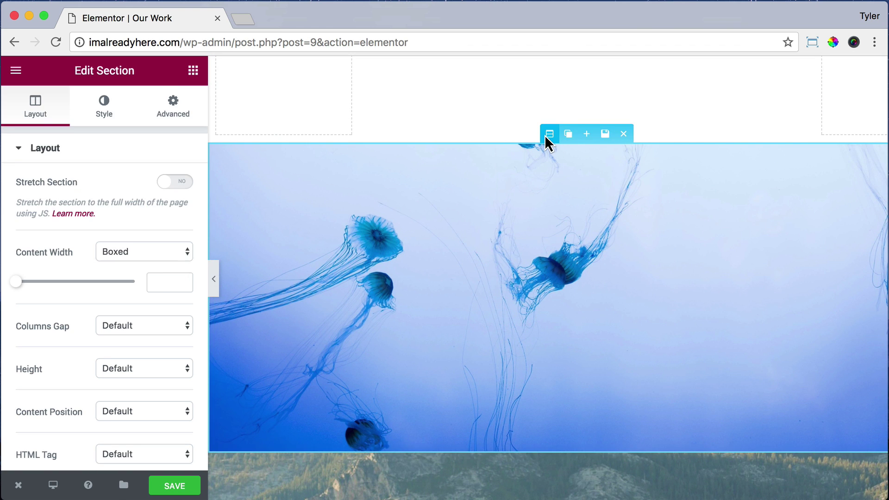
scroll(570, 250, up, 2)
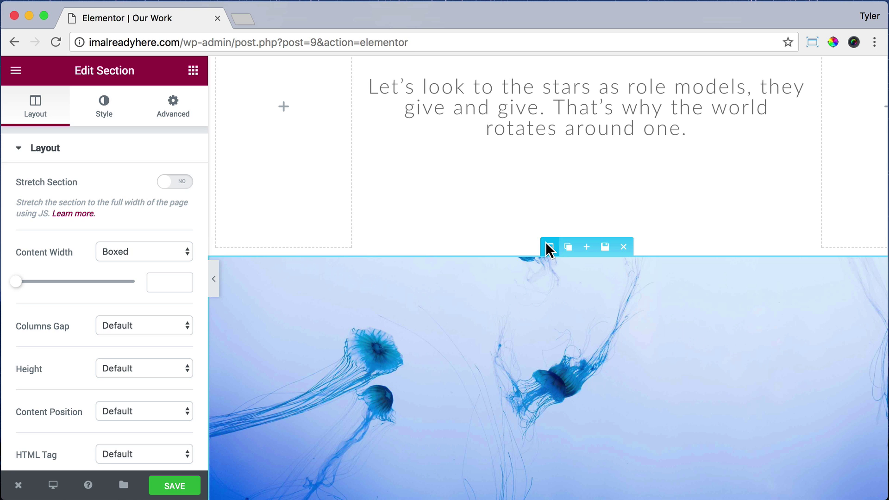
Move the jellyfish section below the oceans quote, then view the live page.
drag(547, 249, 558, 158)
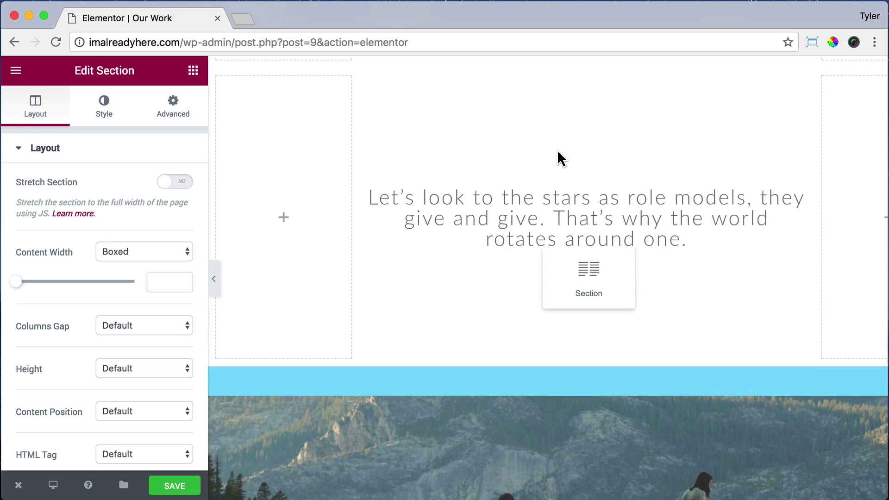
scroll(557, 159, up, 2)
scroll(557, 159, up, 3)
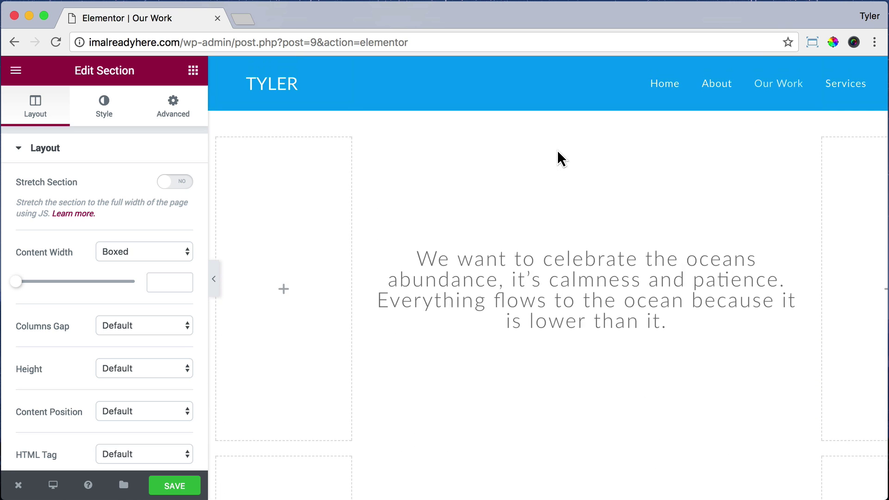
scroll(558, 159, down, 3)
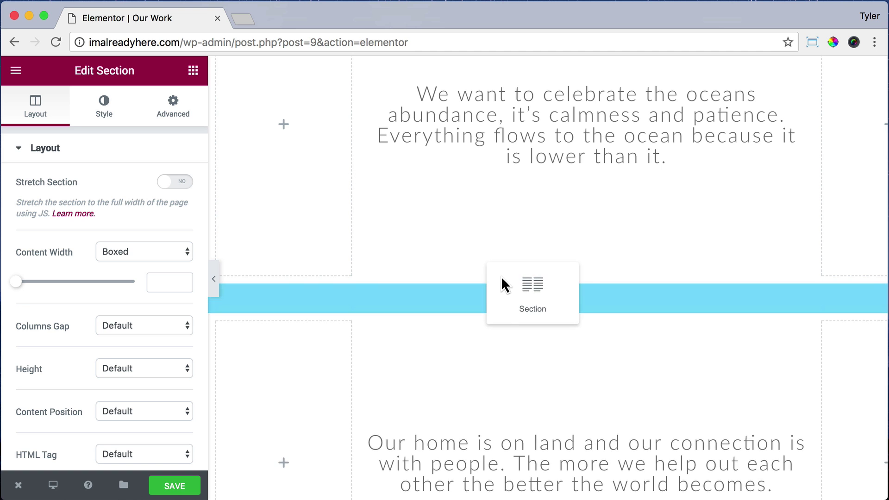
drag(557, 158, 502, 281)
scroll(666, 330, down, 8)
scroll(666, 327, down, 3)
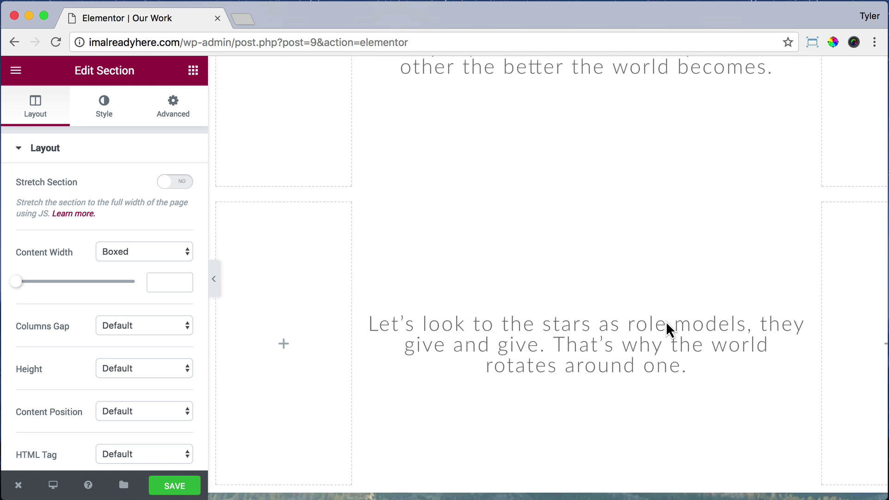
scroll(667, 327, down, 4)
scroll(666, 327, down, 1)
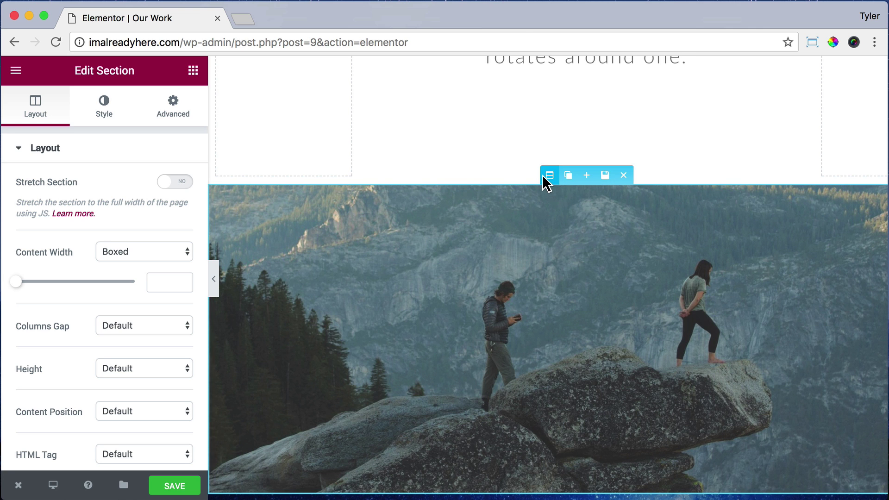
drag(545, 182, 543, 152)
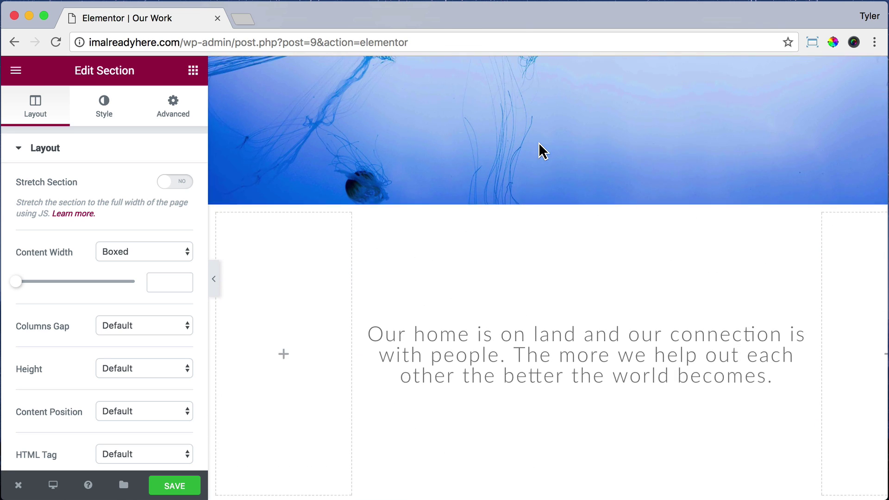
drag(543, 151, 539, 348)
scroll(637, 352, down, 4)
scroll(672, 356, down, 3)
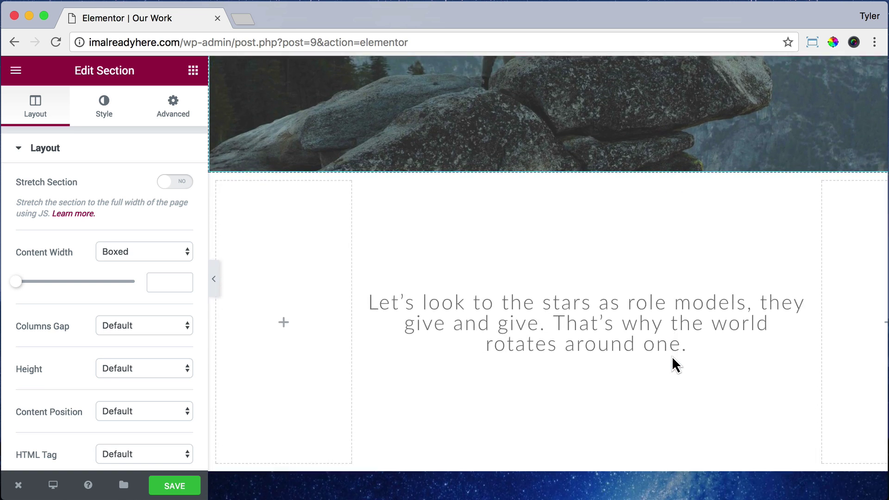
scroll(672, 364, down, 5)
scroll(673, 363, down, 2)
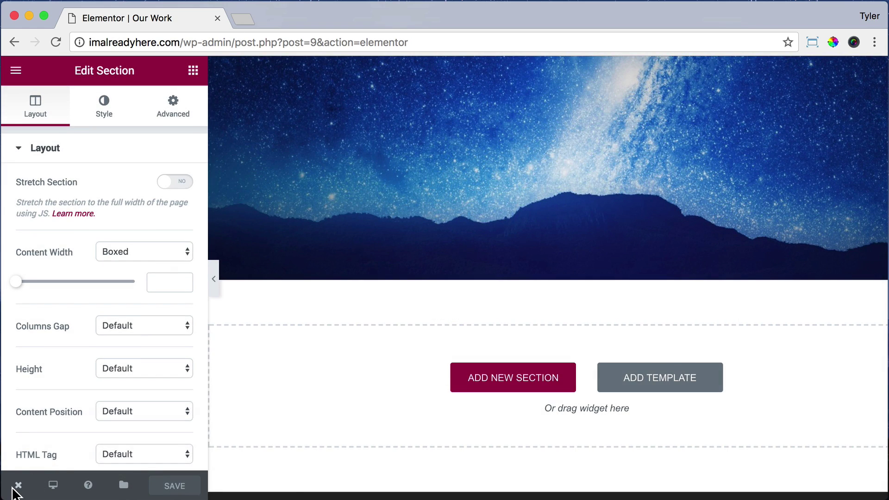
mouse_move(19, 486)
click(116, 423)
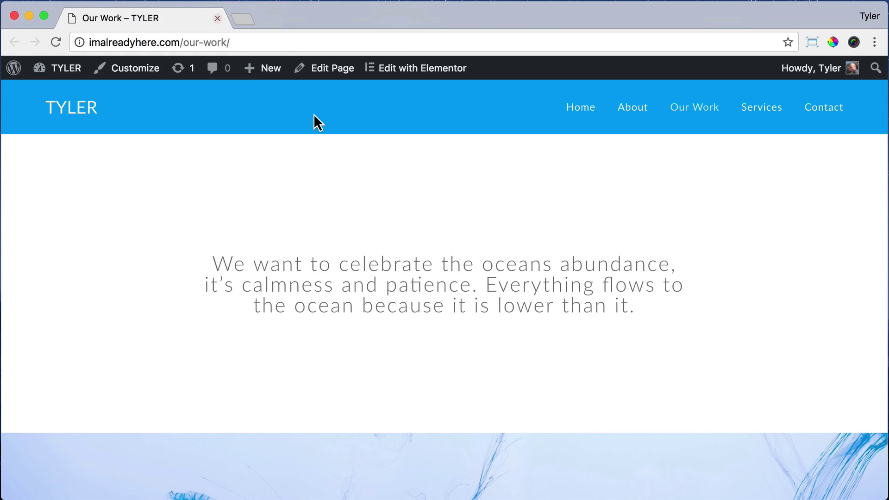
scroll(531, 241, down, 3)
scroll(531, 241, down, 5)
scroll(530, 241, down, 3)
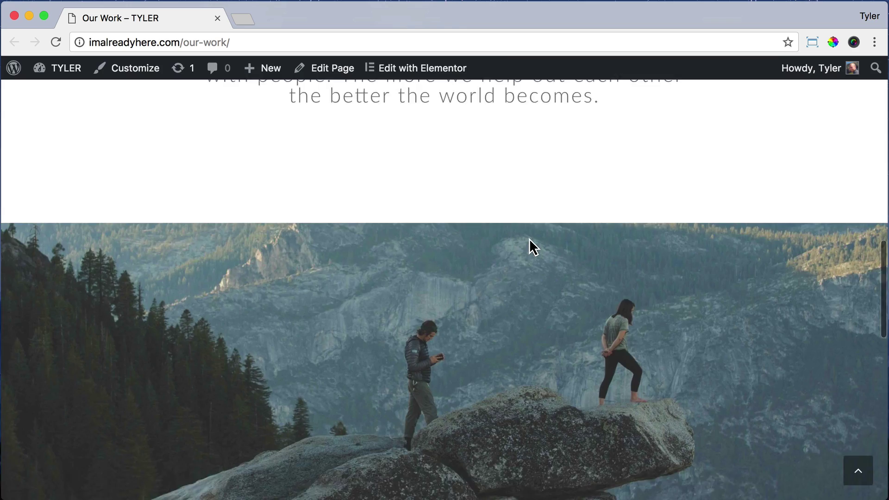
scroll(530, 241, down, 5)
scroll(530, 241, down, 5)
scroll(530, 241, up, 1)
scroll(531, 241, up, 3)
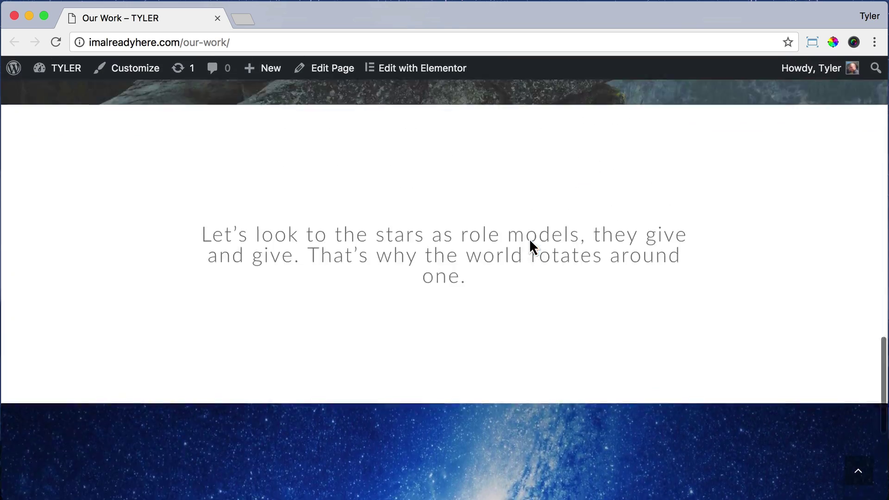
scroll(531, 241, up, 5)
scroll(818, 258, up, 3)
Narrow the browser window to check the Our Work page's small-screen layout.
drag(888, 258, 324, 264)
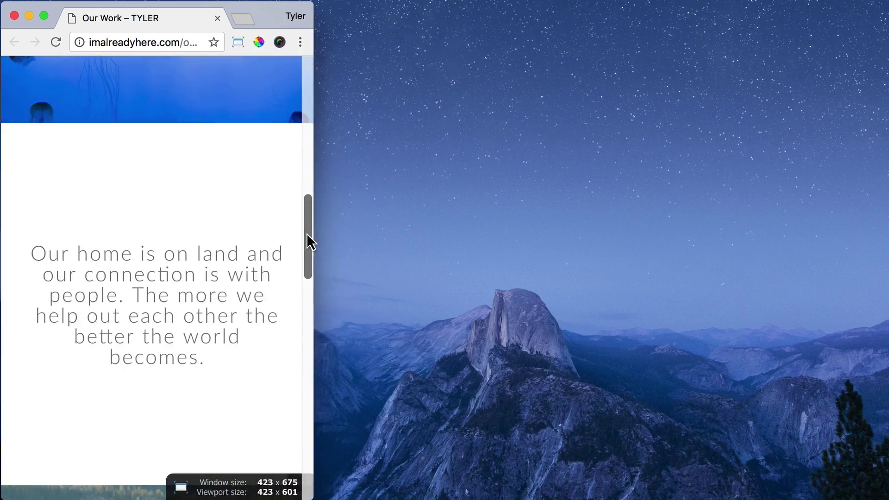
scroll(247, 282, up, 10)
scroll(247, 283, down, 5)
scroll(247, 282, down, 5)
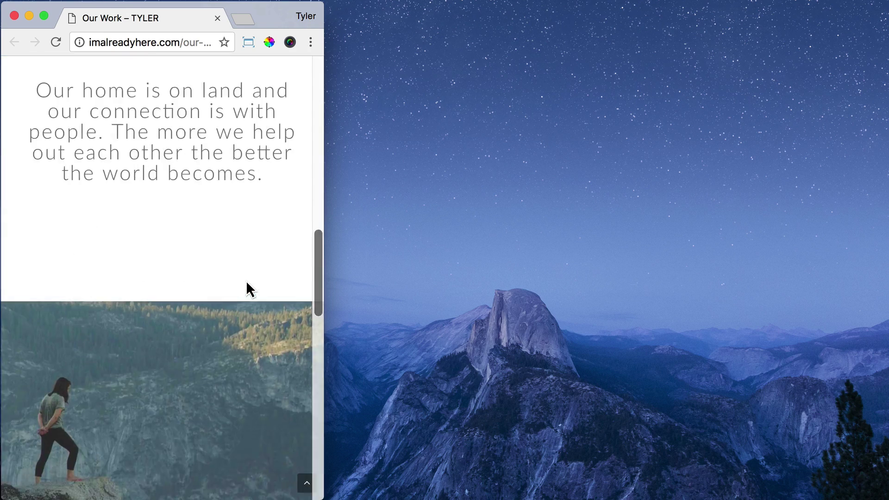